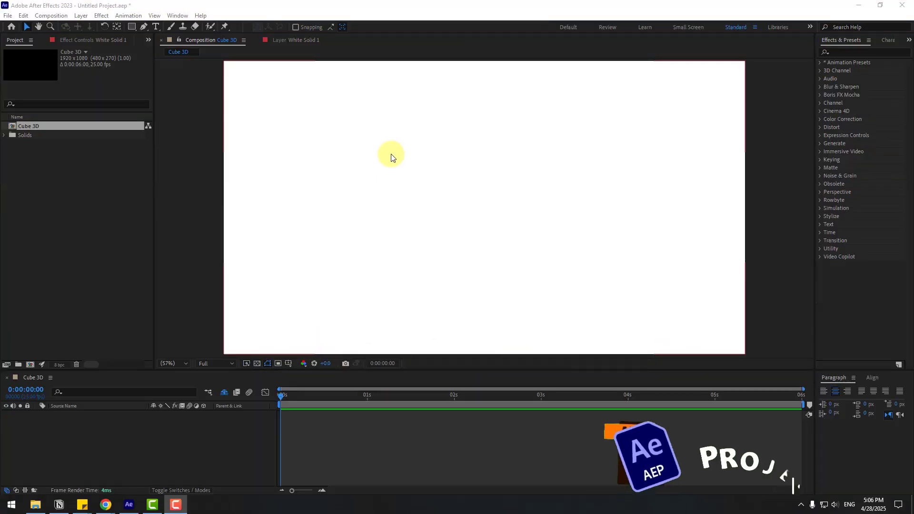
- Draw a rectangle near the centre of the composition with the Rectangle tool
{"action": "left_click", "coordinate": [131, 29]}
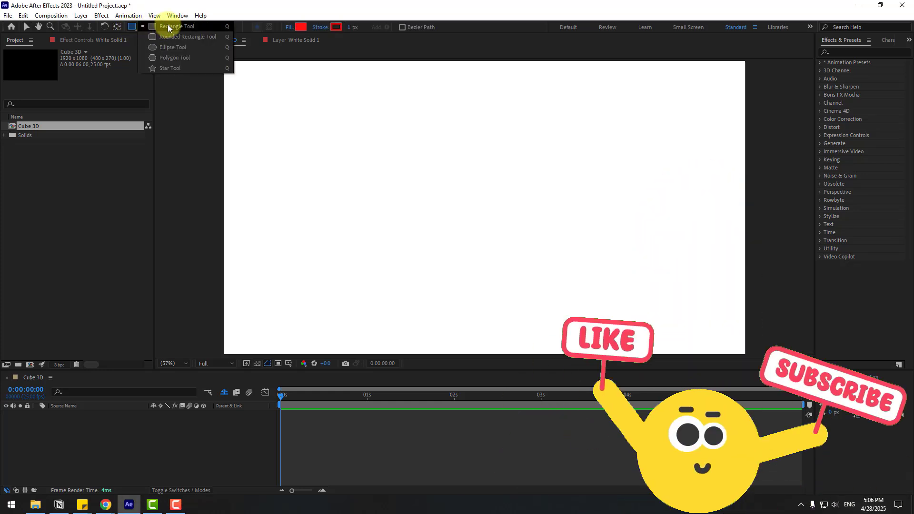
{"action": "left_click", "coordinate": [170, 68]}
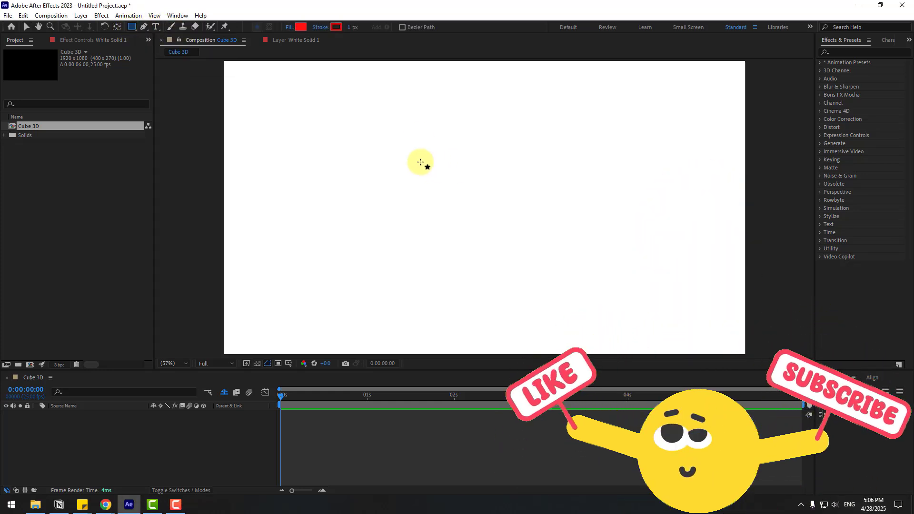
{"action": "left_click_drag", "start_coordinate": [400, 149], "coordinate": [529, 243]}
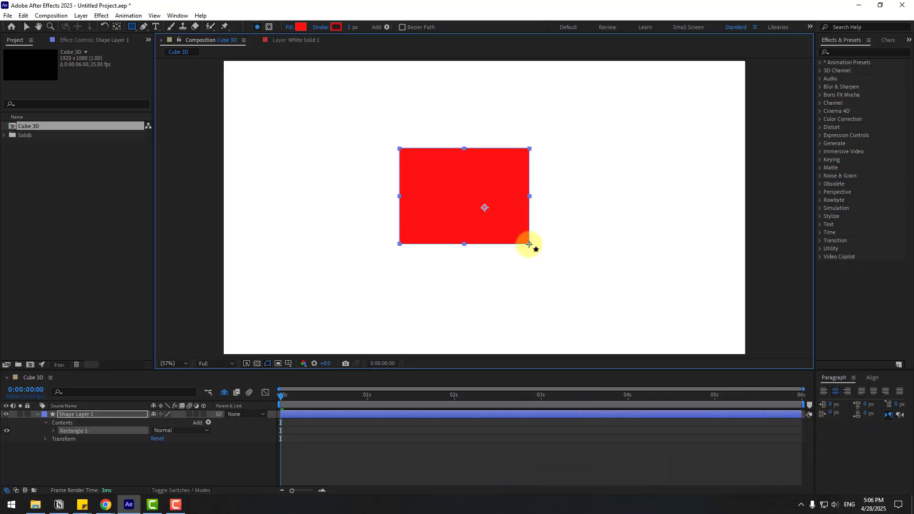
{"action": "left_click", "coordinate": [27, 27]}
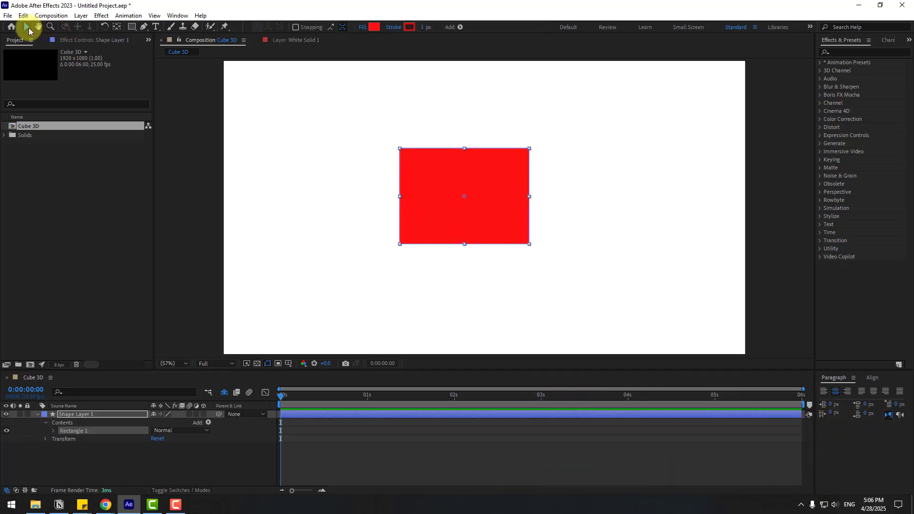
- Set the rectangle's fill to light blue (90CFFF)
{"action": "left_click", "coordinate": [375, 26]}
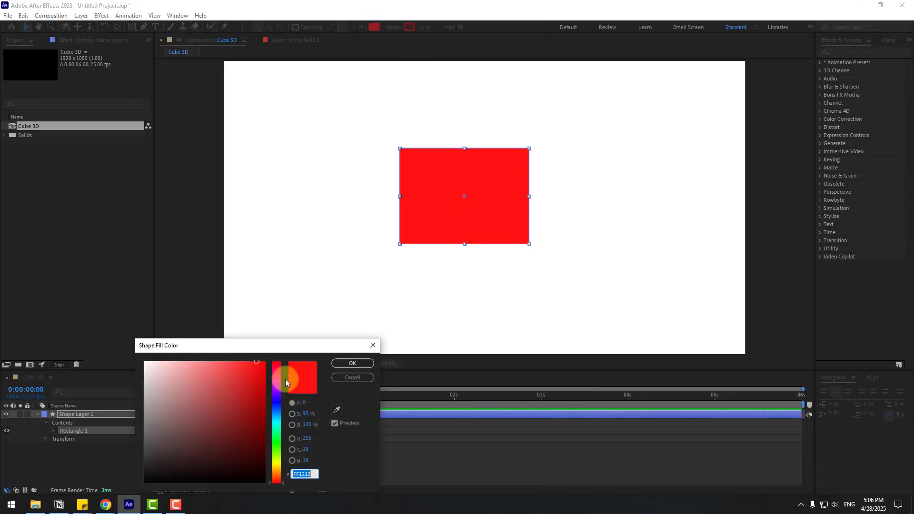
{"action": "left_click", "coordinate": [277, 414]}
{"action": "left_click", "coordinate": [197, 363]}
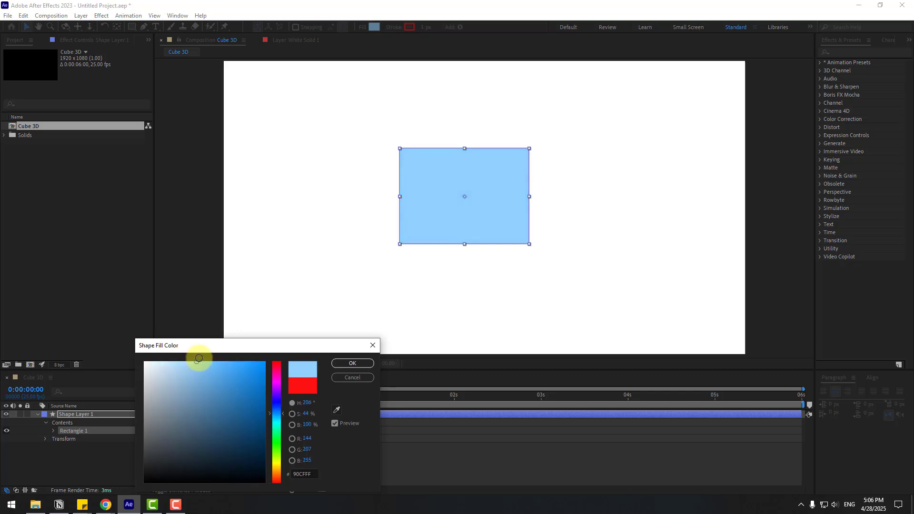
{"action": "key", "text": "Return"}
- Rename Shape Layer 1 to 'cube'
{"action": "left_click", "coordinate": [79, 421]}
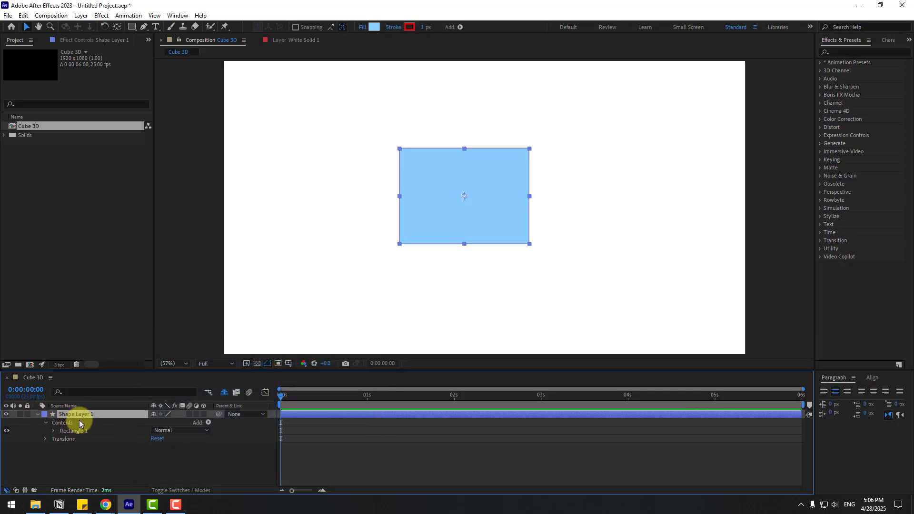
{"action": "key", "text": "Return"}
{"action": "type", "text": "cube"}
{"action": "key", "text": "Return"}
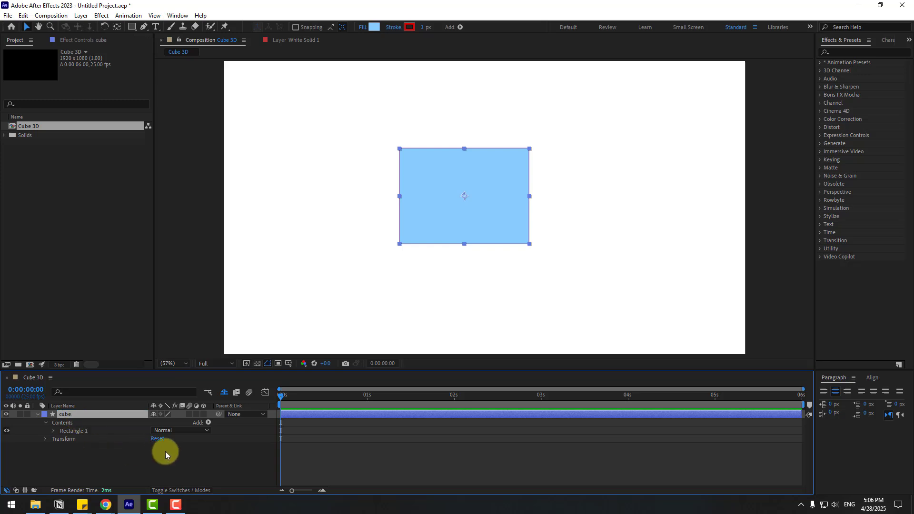
- Change the Cube 3D composition's 3D renderer from Classic 3D to Cinema 4D
{"action": "right_click", "coordinate": [125, 465]}
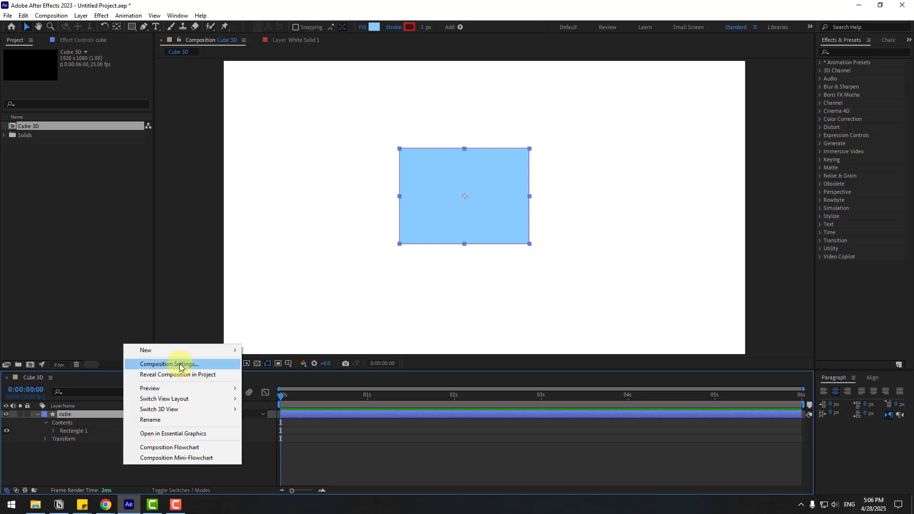
{"action": "left_click", "coordinate": [180, 365]}
{"action": "left_click", "coordinate": [161, 138]}
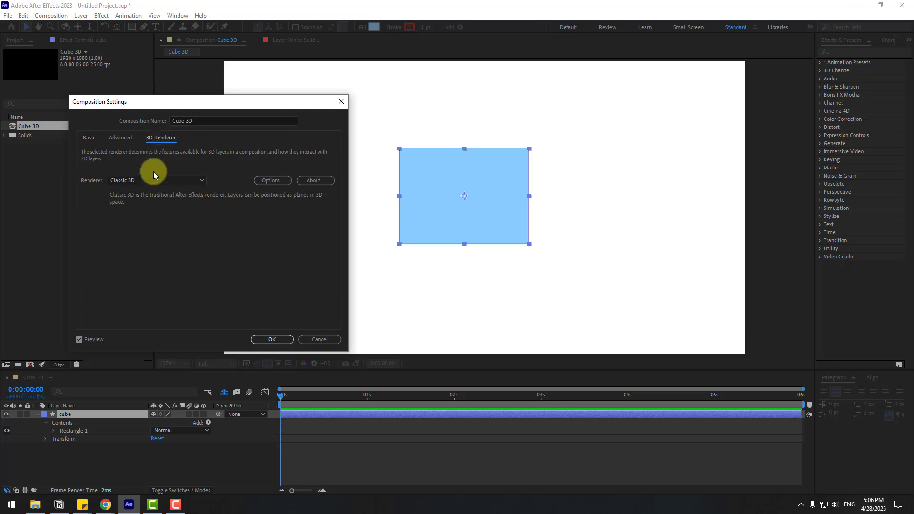
{"action": "left_click", "coordinate": [145, 180]}
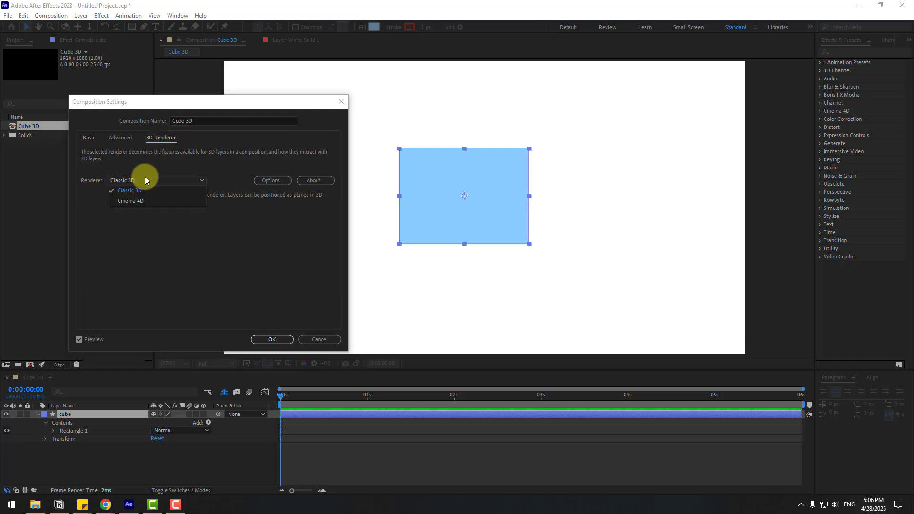
{"action": "left_click", "coordinate": [133, 201]}
{"action": "left_click", "coordinate": [277, 338]}
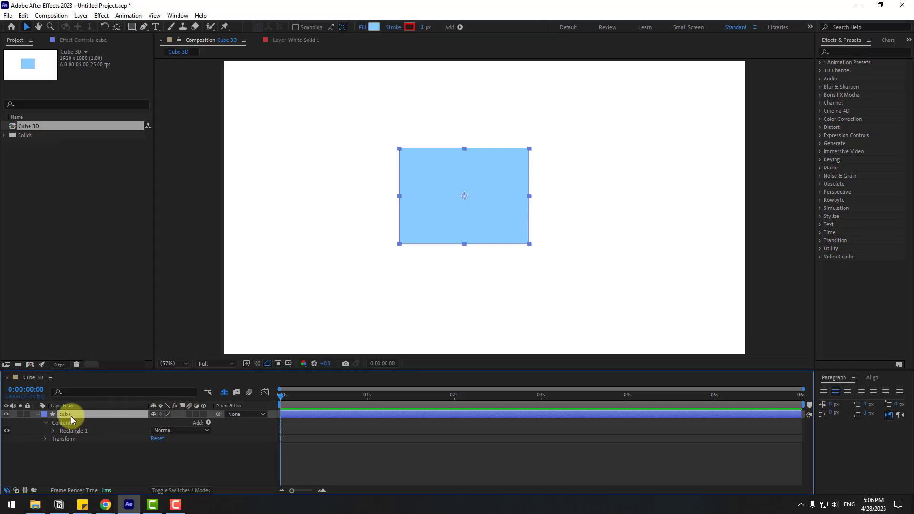
- Make the cube layer 3D and set its Extrusion Depth to 100
{"action": "left_click", "coordinate": [113, 417]}
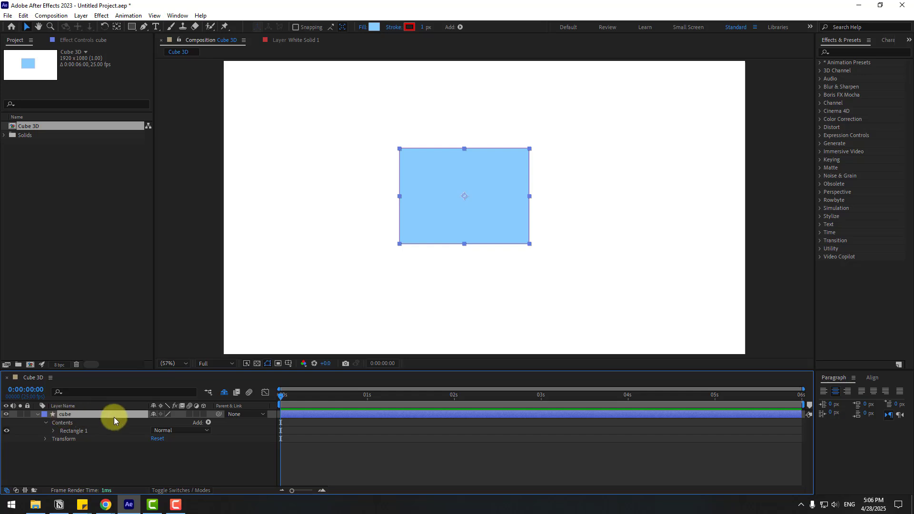
{"action": "left_click", "coordinate": [204, 414]}
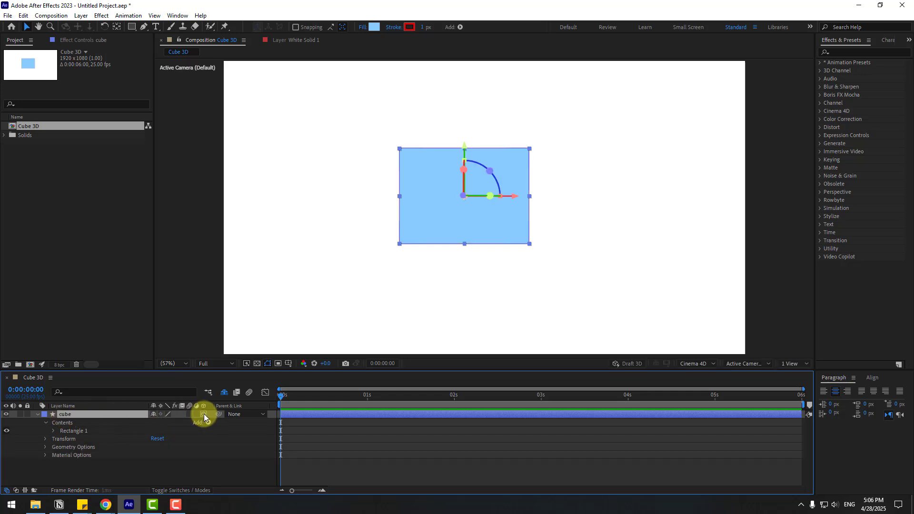
{"action": "left_click", "coordinate": [45, 448]}
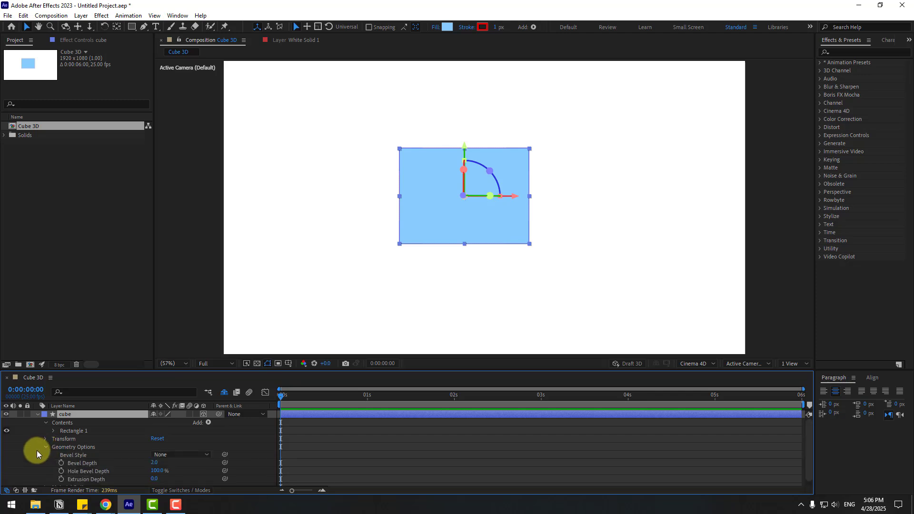
{"action": "scroll", "coordinate": [72, 471], "scroll_direction": "down", "scroll_amount": 1}
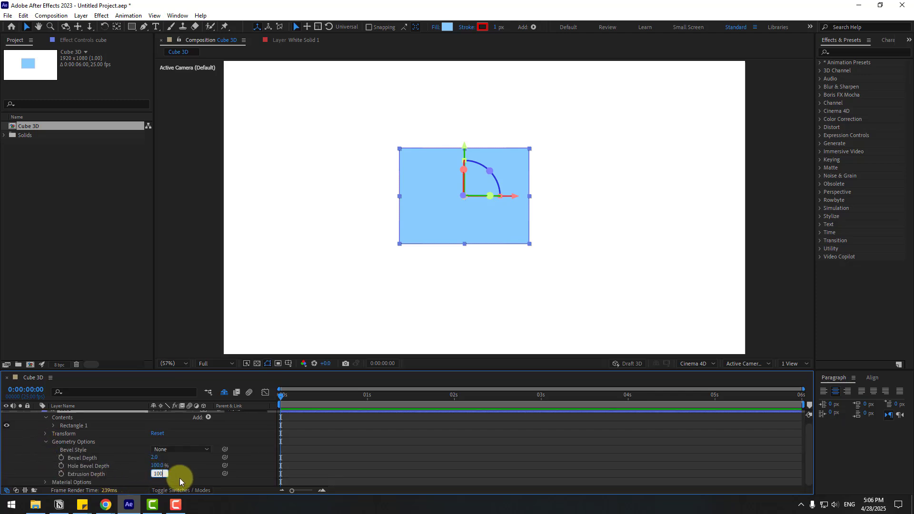
{"action": "key", "text": "Return"}
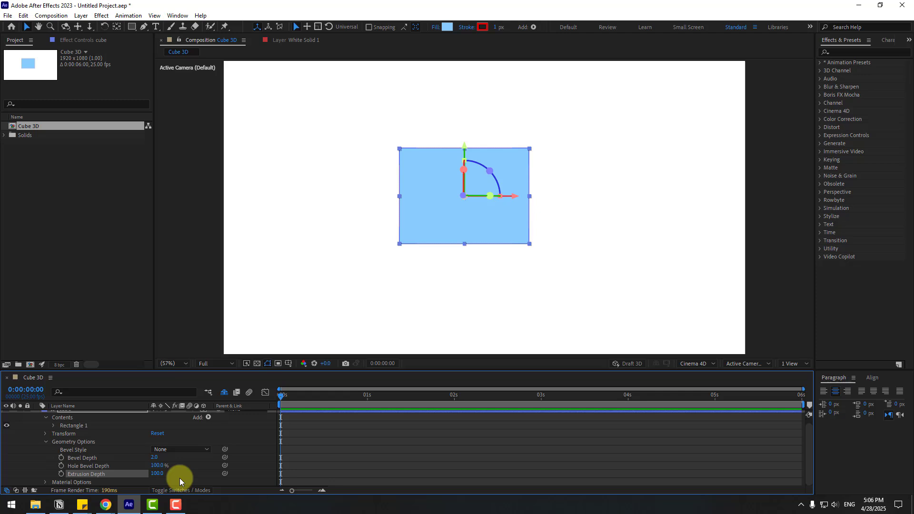
- Switch to Custom View 1 and raise the Extrusion Depth to 300
{"action": "left_click", "coordinate": [733, 364]}
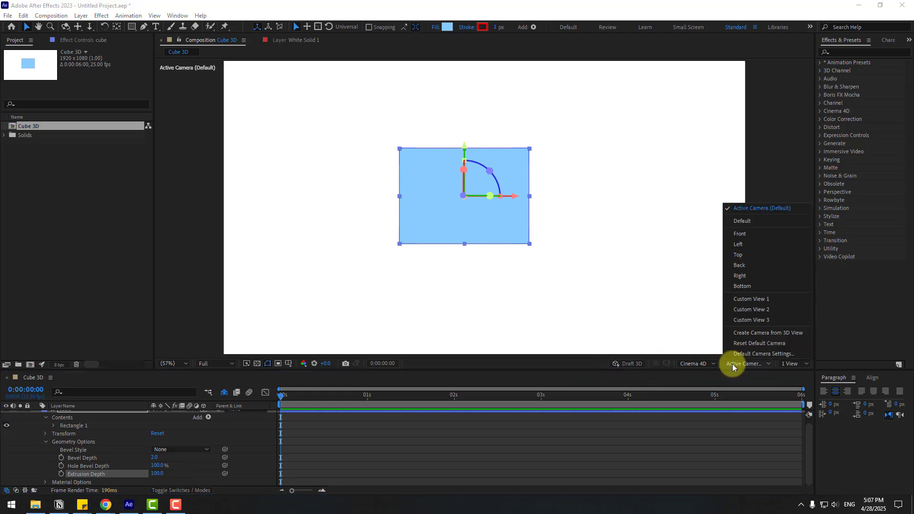
{"action": "left_click", "coordinate": [766, 301]}
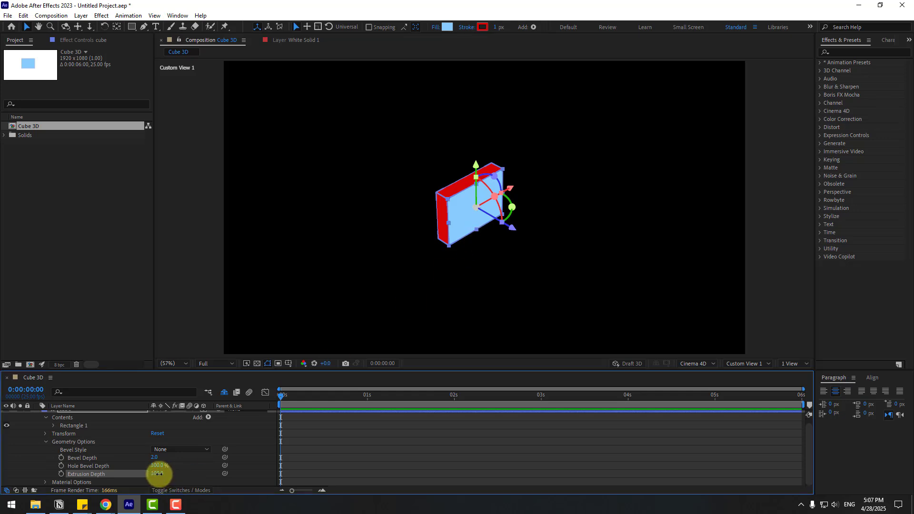
{"action": "type", "text": "300"}
{"action": "key", "text": "Return"}
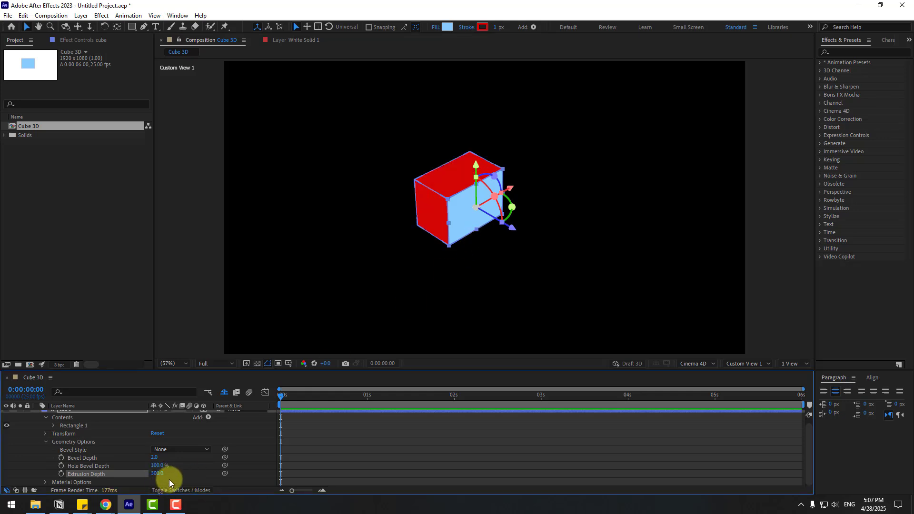
- Recolour the cube's red stroke to a deeper light blue sampled from the cube
{"action": "left_click", "coordinate": [484, 30]}
{"action": "left_click", "coordinate": [335, 411]}
{"action": "left_click", "coordinate": [458, 225]}
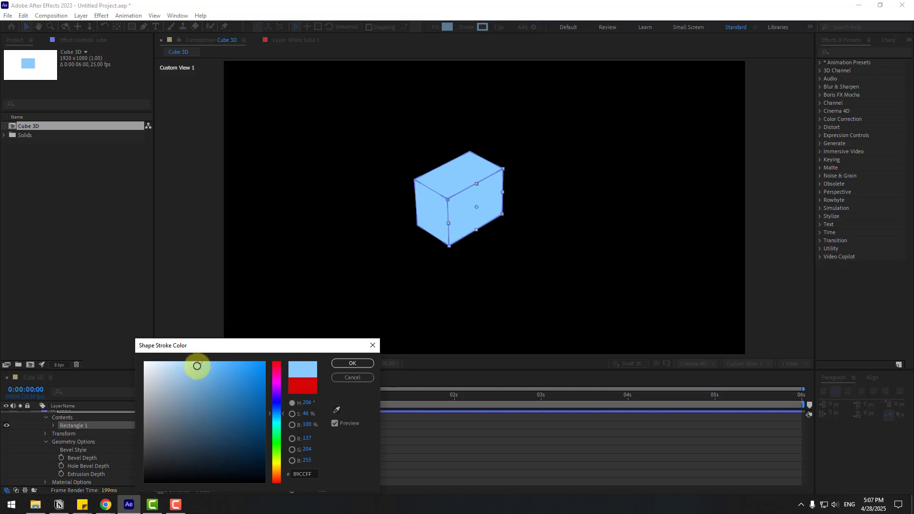
{"action": "left_click_drag", "start_coordinate": [201, 365], "coordinate": [220, 364]}
{"action": "left_click", "coordinate": [362, 365]}
{"action": "left_click", "coordinate": [36, 414]}
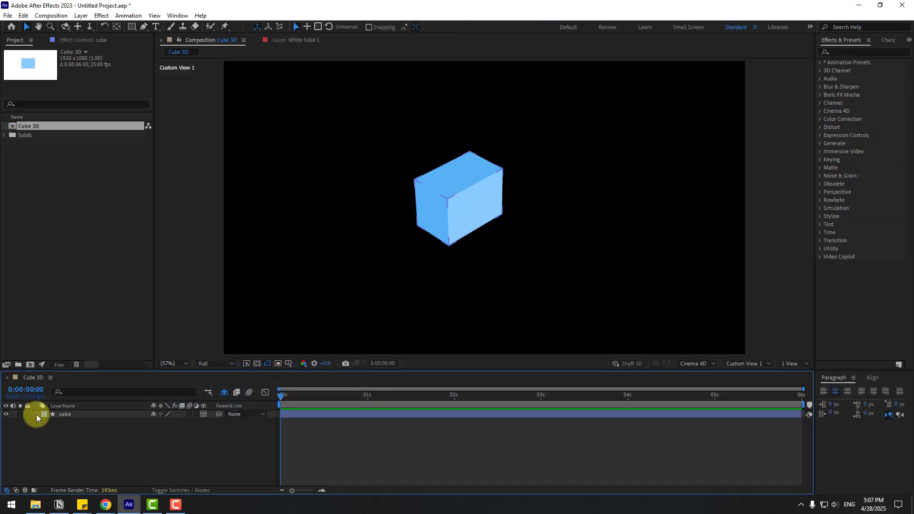
- Add a Null Object layer, Null 1, to the composition
{"action": "right_click", "coordinate": [93, 448]}
{"action": "mouse_move", "coordinate": [173, 330]}
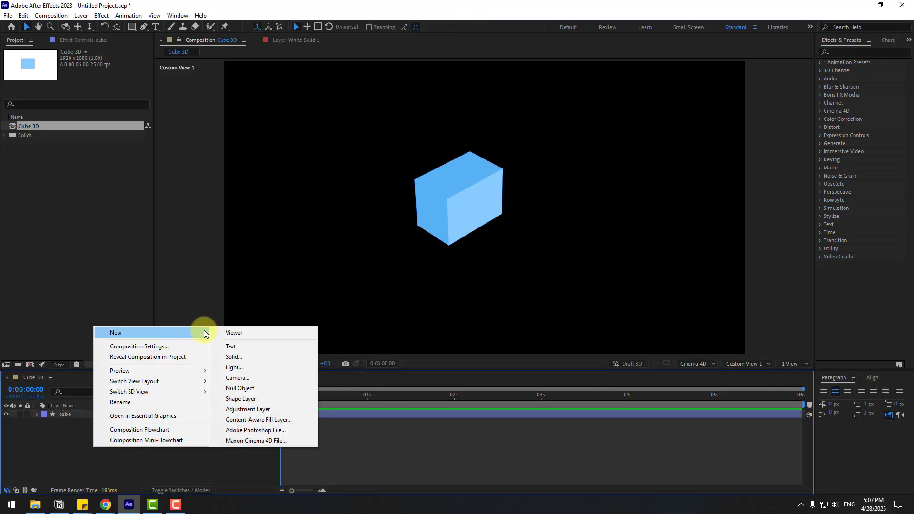
{"action": "left_click", "coordinate": [240, 389]}
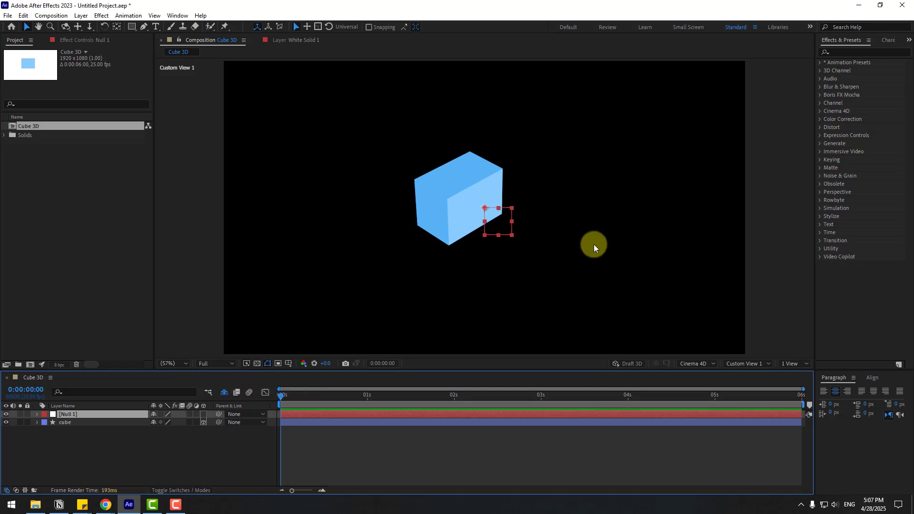
- Return the 3D view to Active Camera and show the Align panel
{"action": "left_click", "coordinate": [739, 364]}
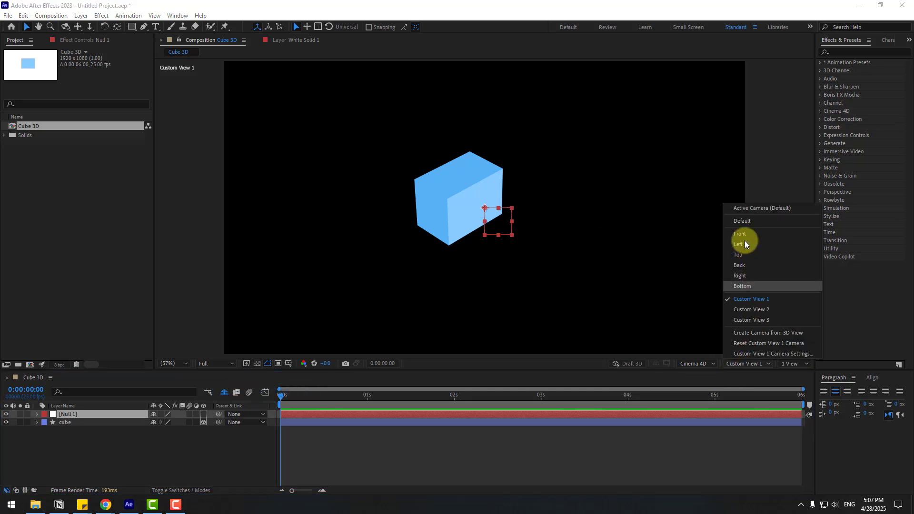
{"action": "left_click", "coordinate": [747, 211]}
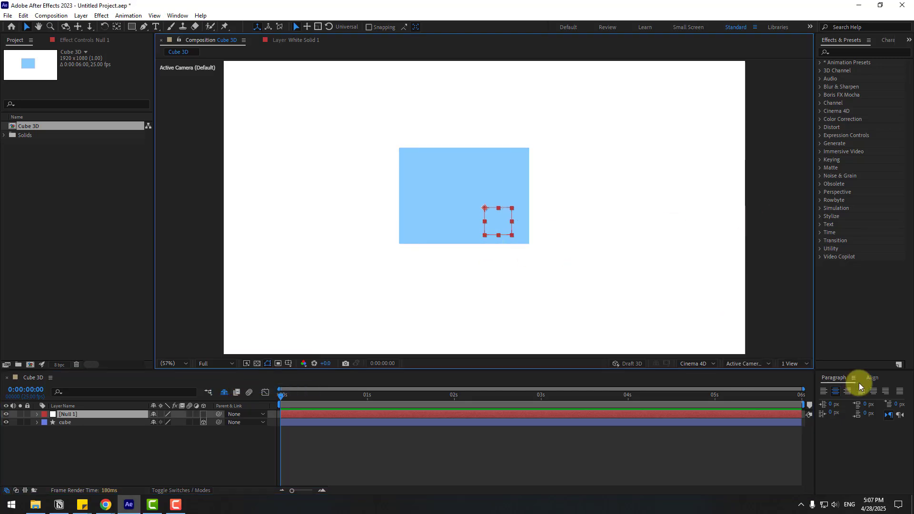
{"action": "left_click", "coordinate": [873, 378]}
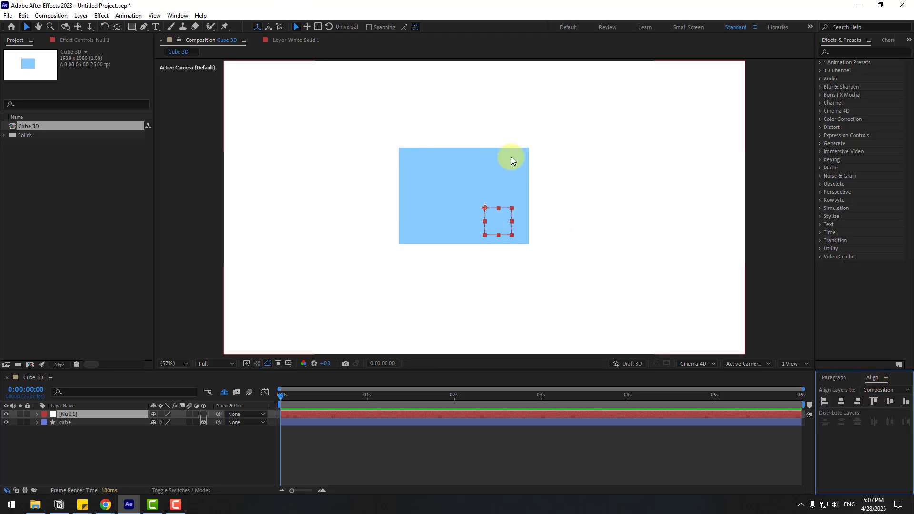
- Centre Null 1's anchor point and align the null to the composition centre
{"action": "left_click", "coordinate": [117, 27]}
{"action": "key", "text": "ctrl+alt+Home"}
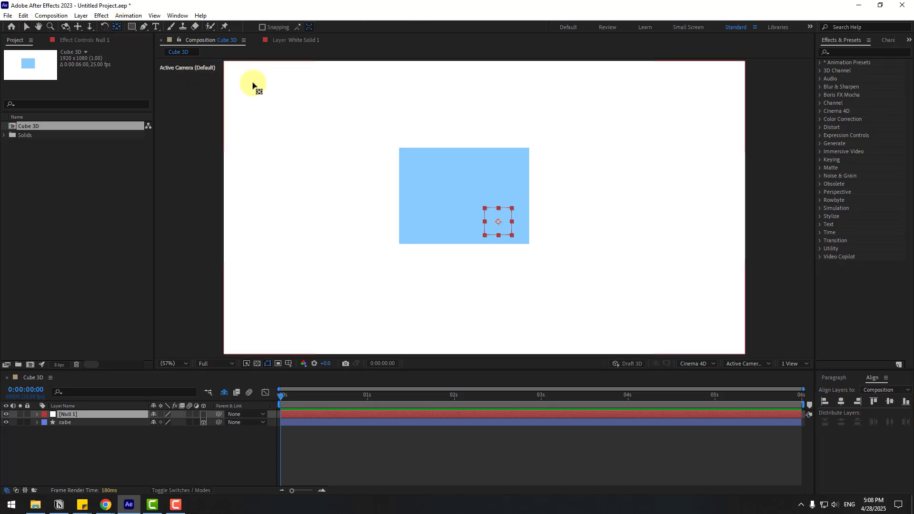
{"action": "left_click", "coordinate": [27, 27]}
{"action": "left_click_drag", "start_coordinate": [498, 225], "coordinate": [463, 200]}
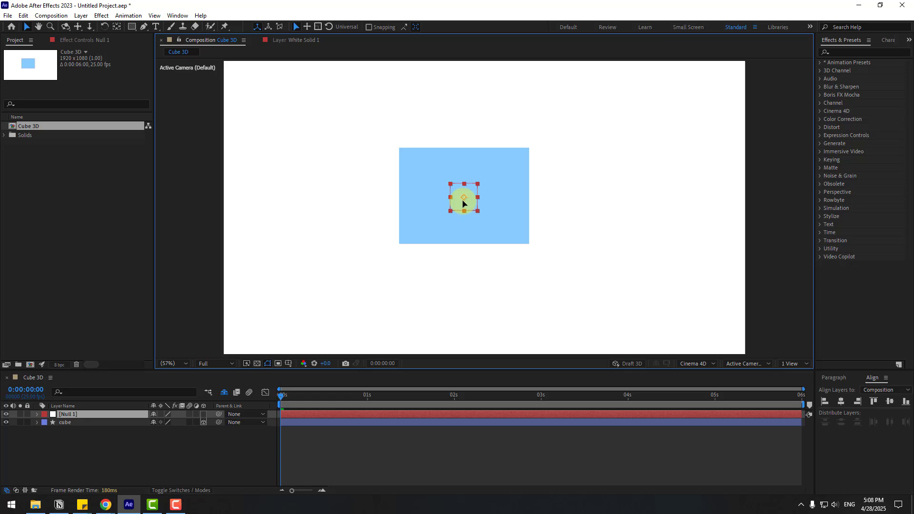
{"action": "left_click", "coordinate": [842, 402]}
{"action": "left_click", "coordinate": [890, 401]}
- Turn off the cube's 3D switch and centre it horizontally and vertically
{"action": "left_click", "coordinate": [74, 423]}
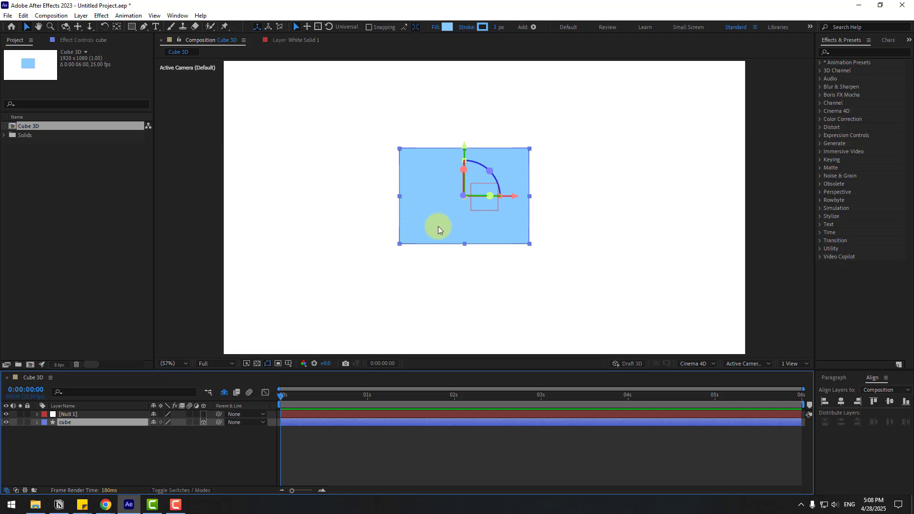
{"action": "left_click", "coordinate": [844, 402]}
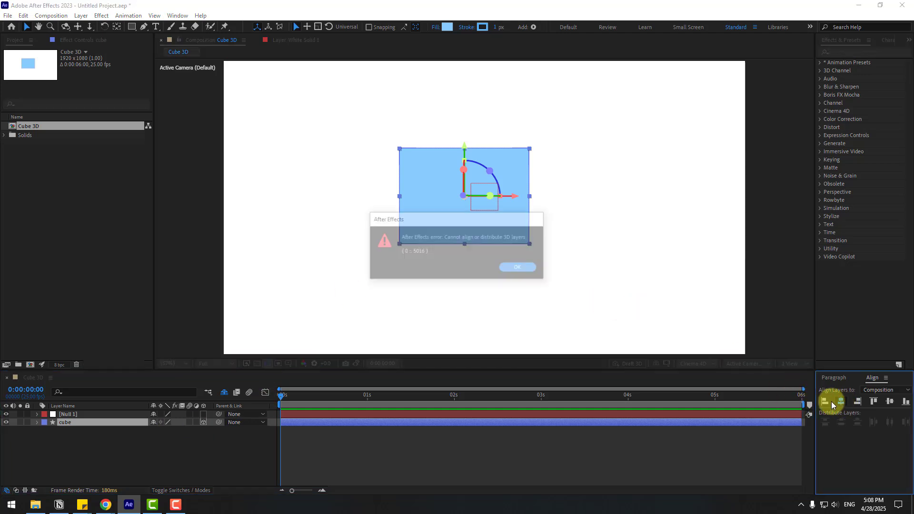
{"action": "left_click", "coordinate": [517, 269]}
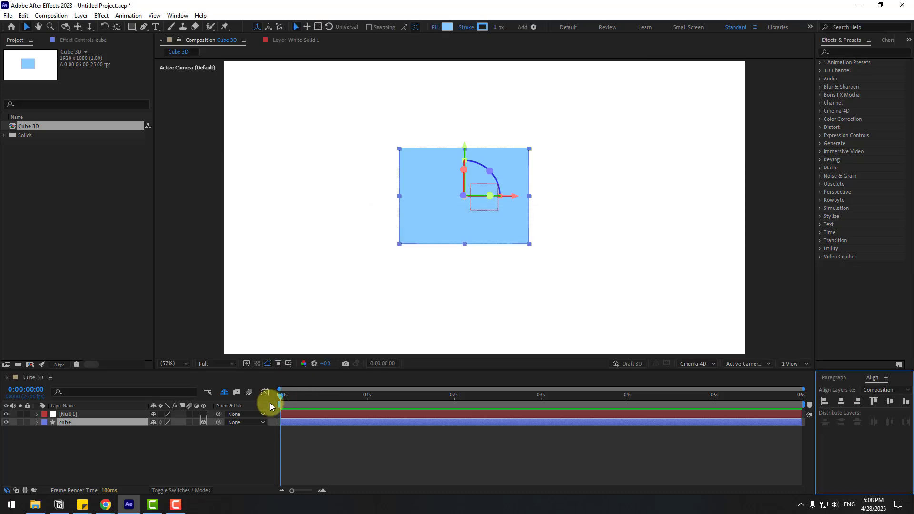
{"action": "left_click", "coordinate": [204, 422]}
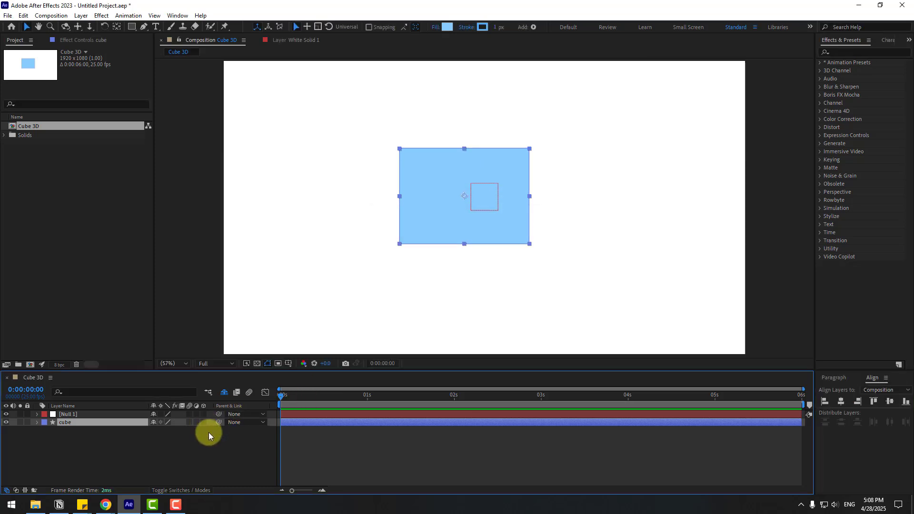
{"action": "left_click", "coordinate": [842, 402]}
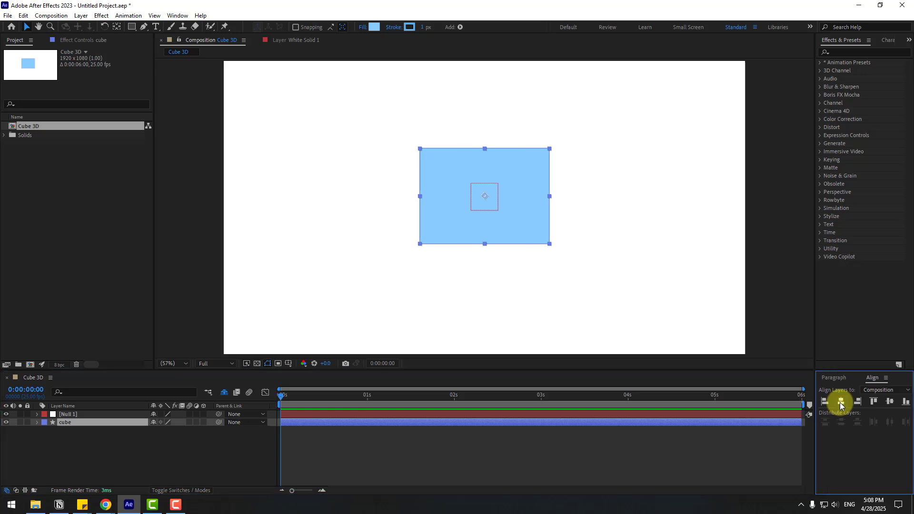
{"action": "left_click", "coordinate": [890, 402]}
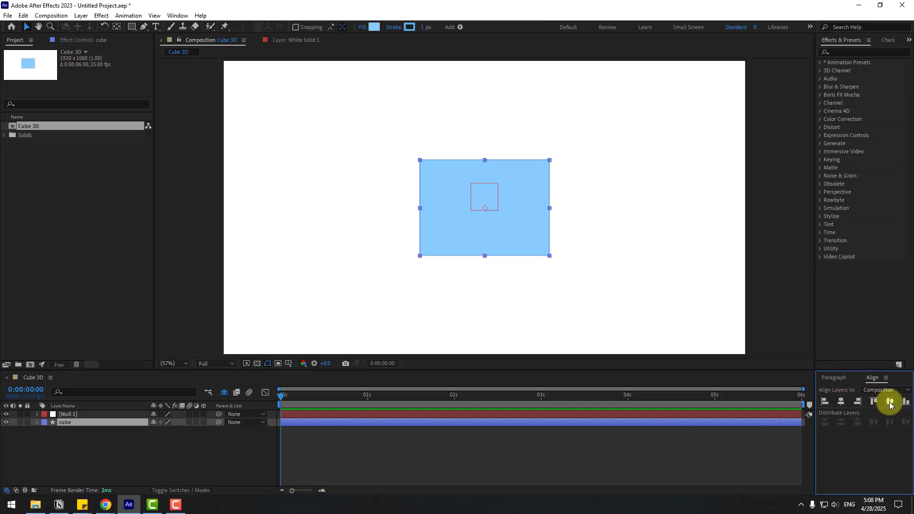
- Re-centre Null 1 in the composition and select both layers
{"action": "left_click", "coordinate": [76, 414]}
{"action": "left_click", "coordinate": [841, 402]}
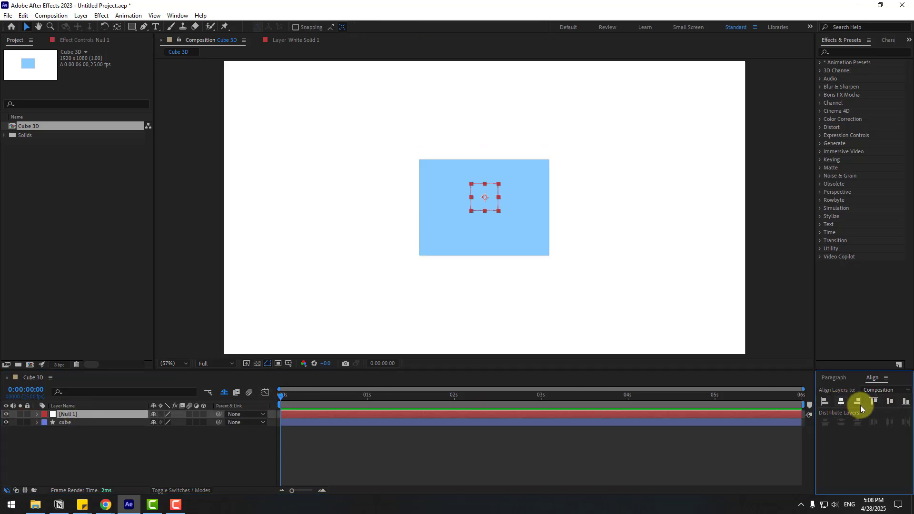
{"action": "left_click", "coordinate": [891, 402]}
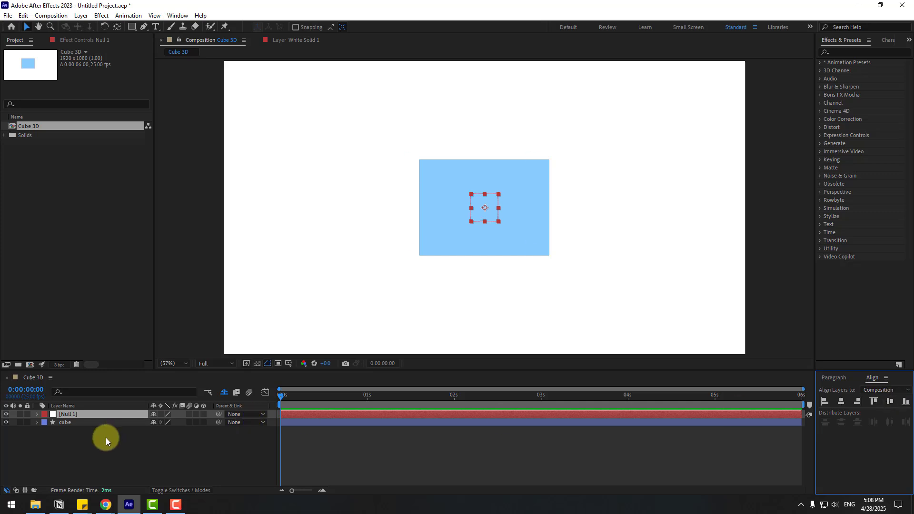
{"action": "left_click_drag", "start_coordinate": [52, 443], "coordinate": [69, 404]}
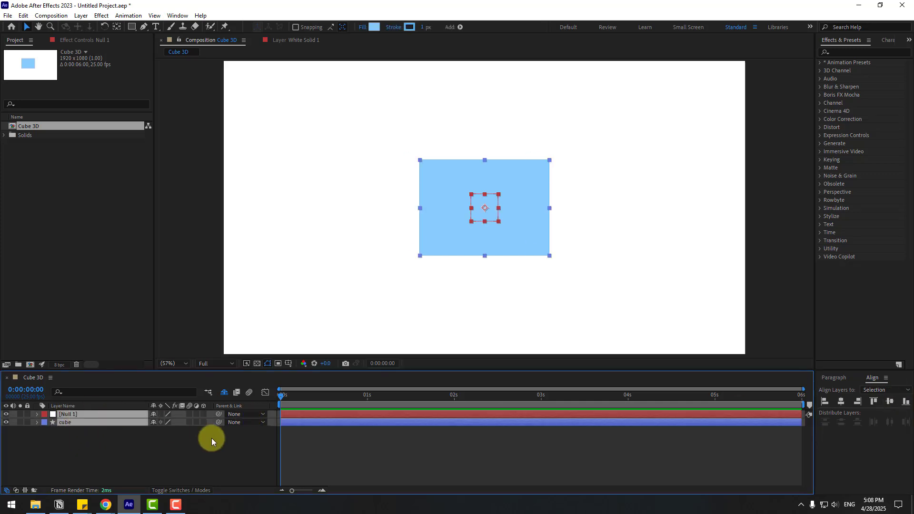
- Make Null 1 and the cube 3D layers and reveal their rotation properties
{"action": "left_click", "coordinate": [203, 414]}
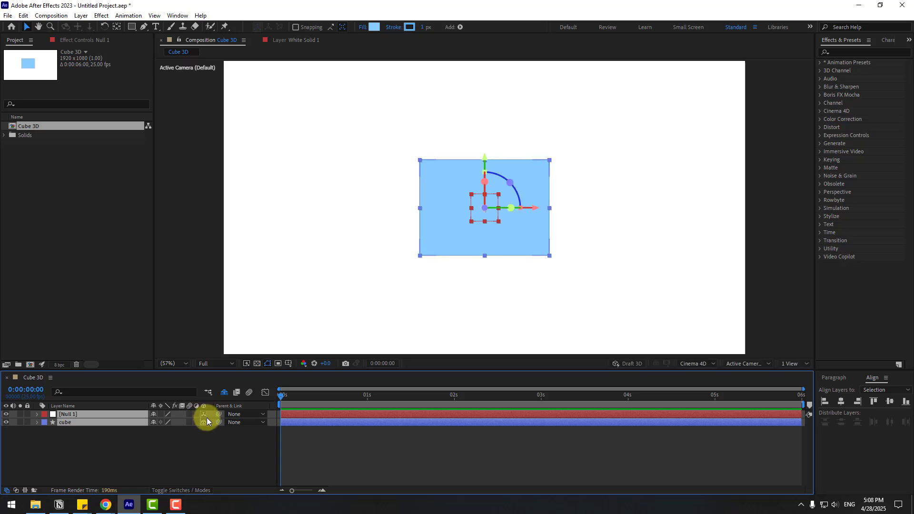
{"action": "left_click", "coordinate": [112, 450]}
{"action": "left_click_drag", "start_coordinate": [70, 430], "coordinate": [105, 408]}
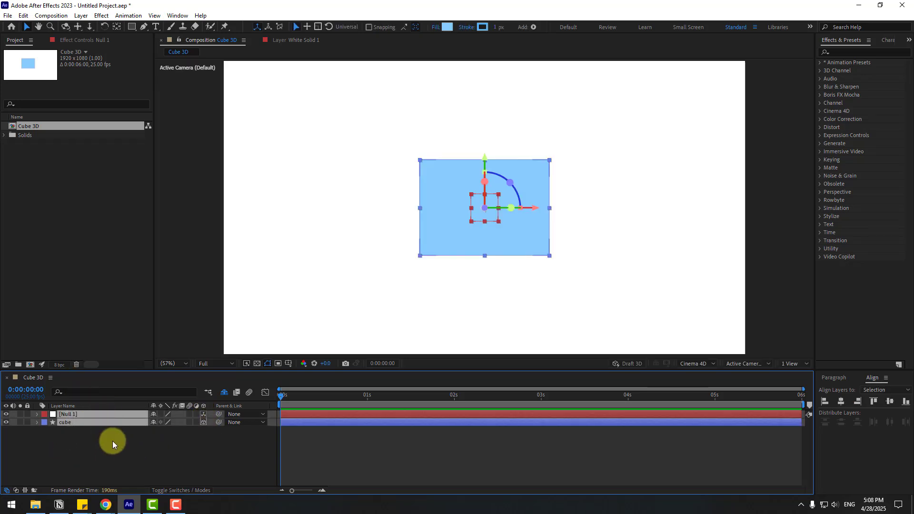
{"action": "key", "text": "r"}
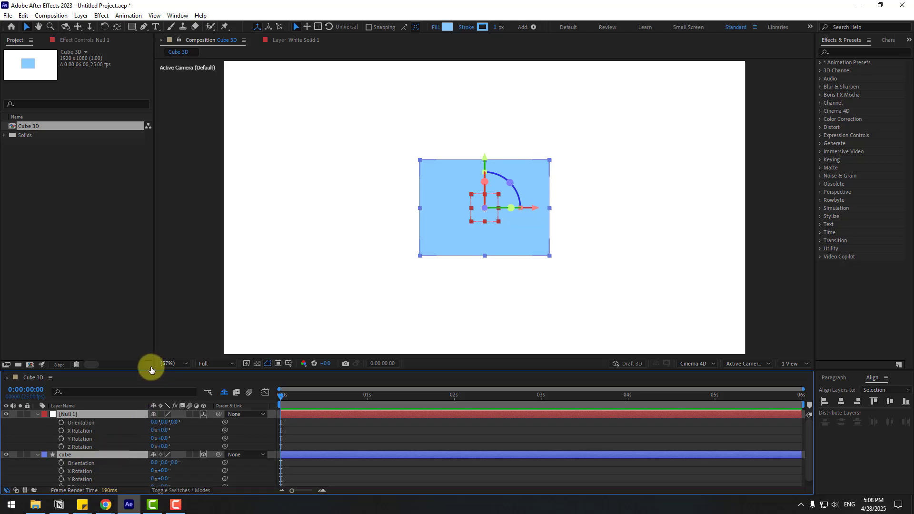
{"action": "left_click_drag", "start_coordinate": [151, 370], "coordinate": [151, 300]}
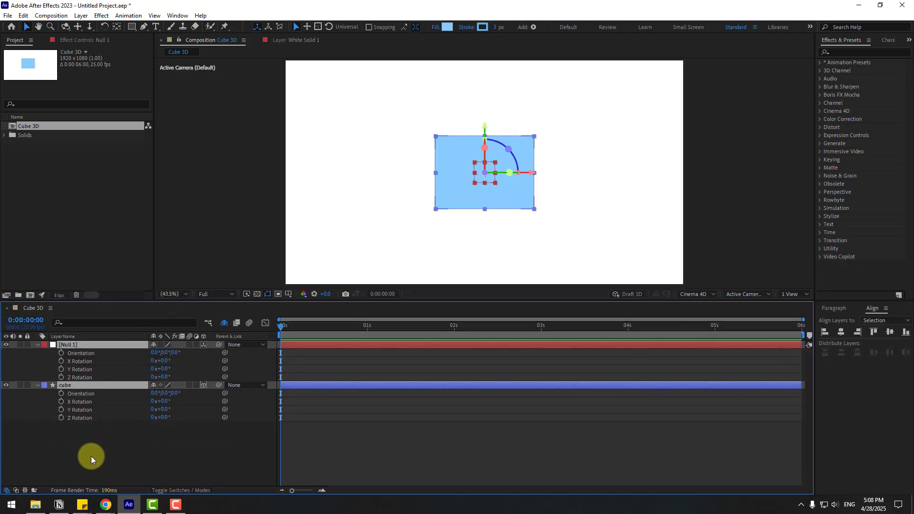
{"action": "left_click", "coordinate": [97, 452]}
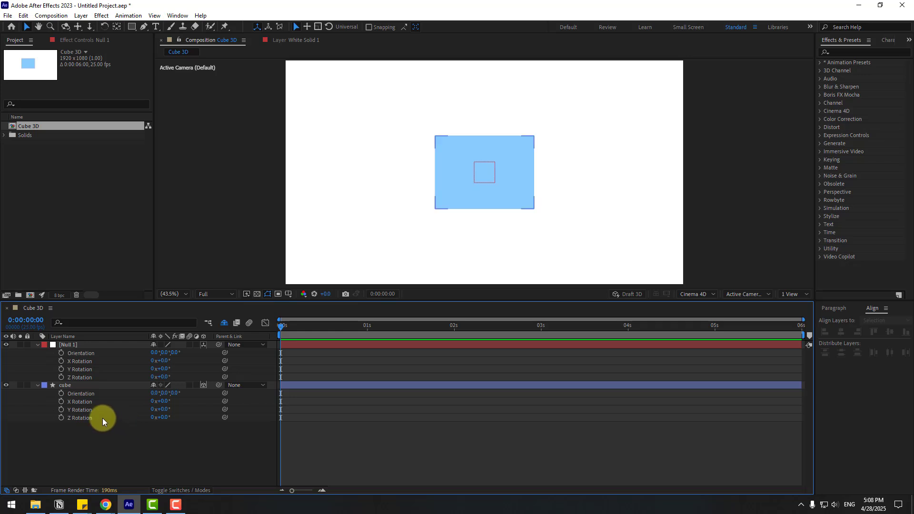
- Link the cube's X and Y Rotation by expression to Null 1's X and Y Rotation
{"action": "left_click", "coordinate": [60, 402], "text": "alt"}
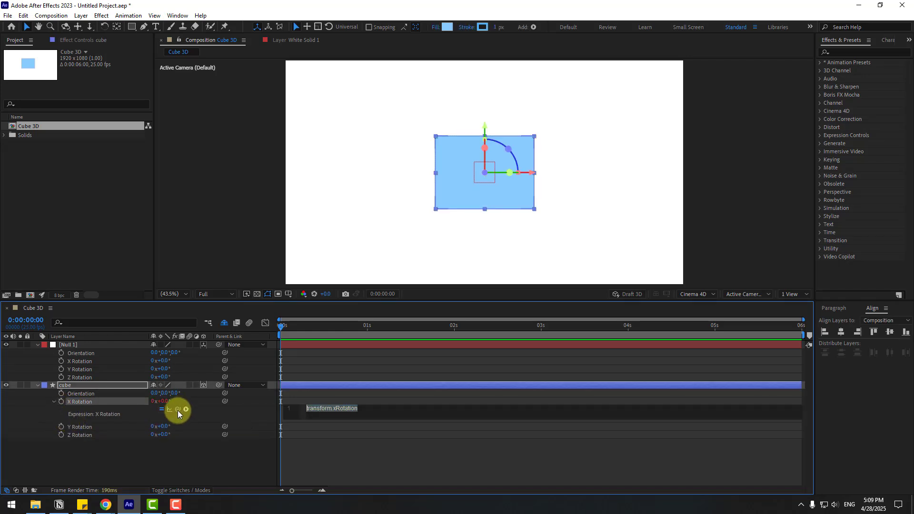
{"action": "left_click_drag", "start_coordinate": [177, 410], "coordinate": [76, 364]}
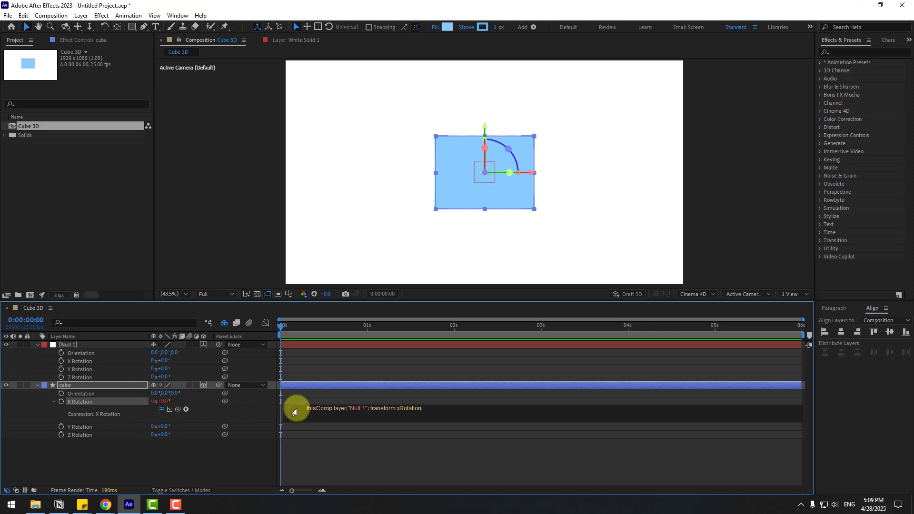
{"action": "left_click", "coordinate": [104, 467]}
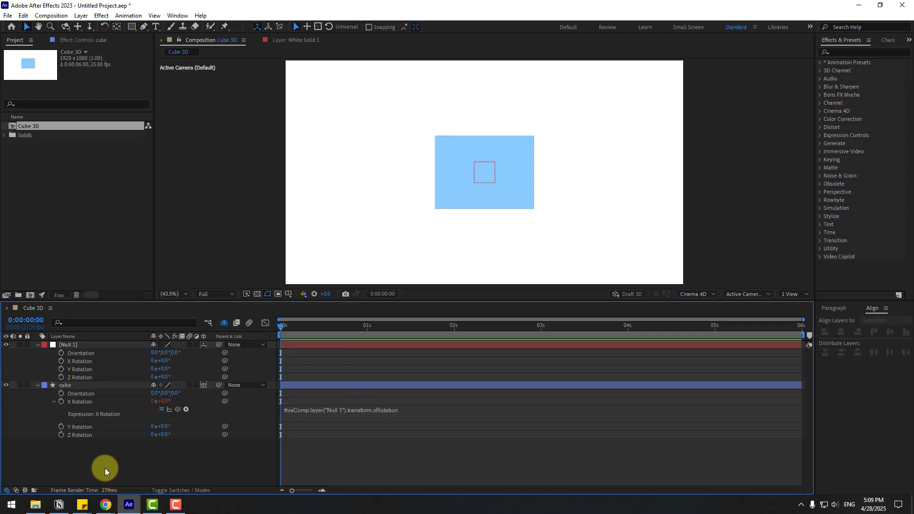
{"action": "left_click", "coordinate": [60, 428], "text": "alt"}
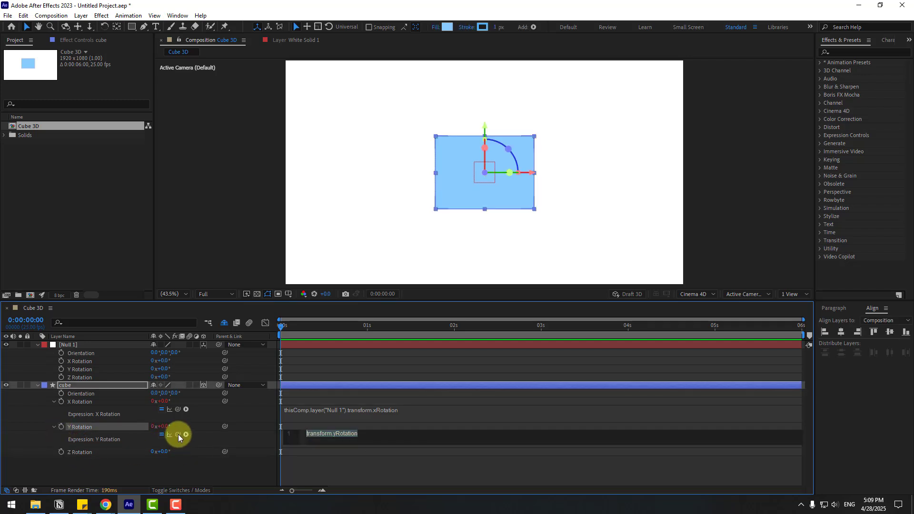
{"action": "mouse_move", "coordinate": [178, 435]}
{"action": "left_mouse_down"}
{"action": "mouse_move", "coordinate": [108, 372]}
{"action": "mouse_move", "coordinate": [84, 367]}
{"action": "left_mouse_up"}
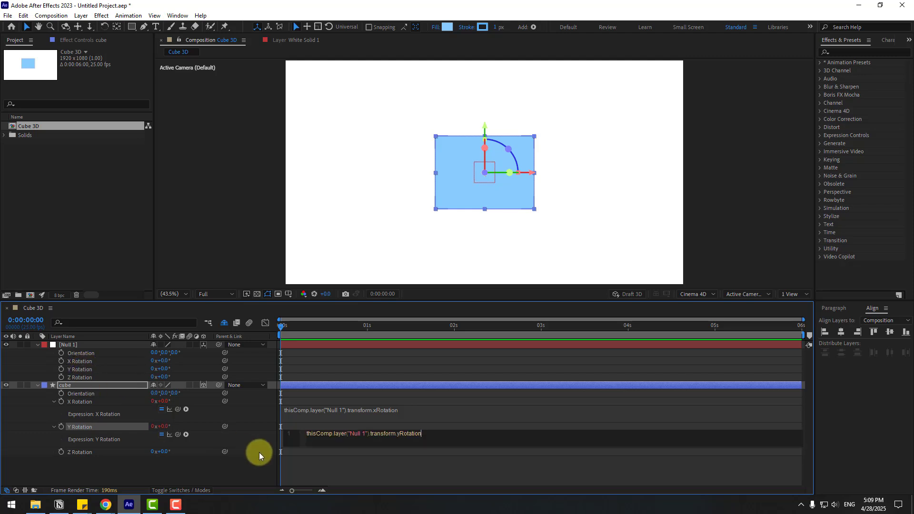
- Commit the Y Rotation expression, then show Null 1's position and the cube's rotation properties
{"action": "left_click", "coordinate": [54, 470]}
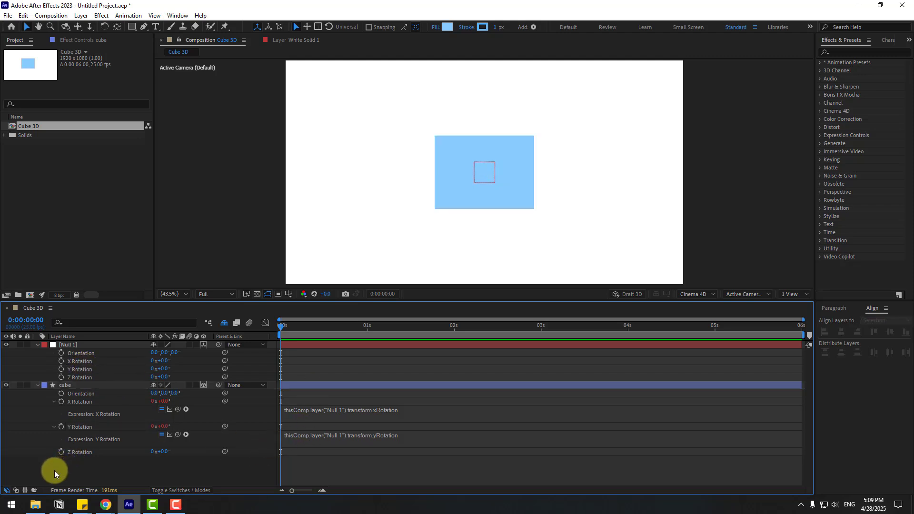
{"action": "key", "text": "u"}
{"action": "left_click", "coordinate": [70, 345]}
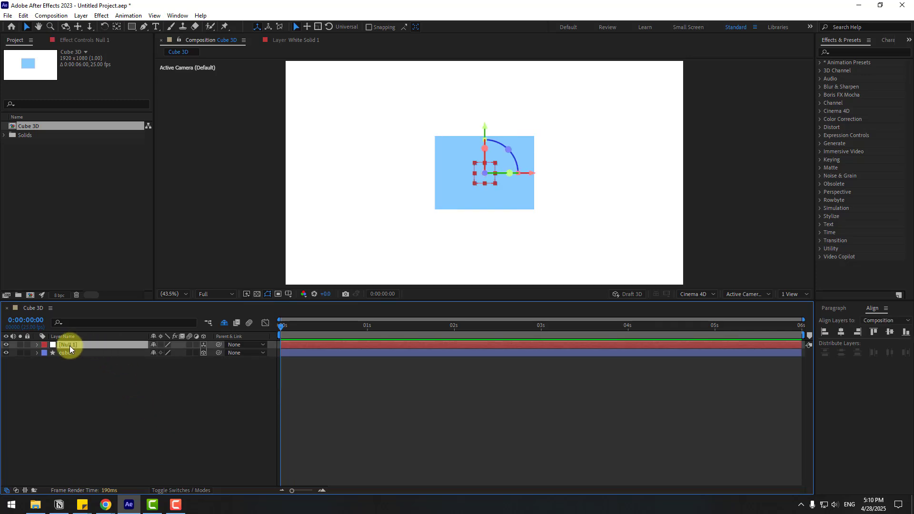
{"action": "key", "text": "p"}
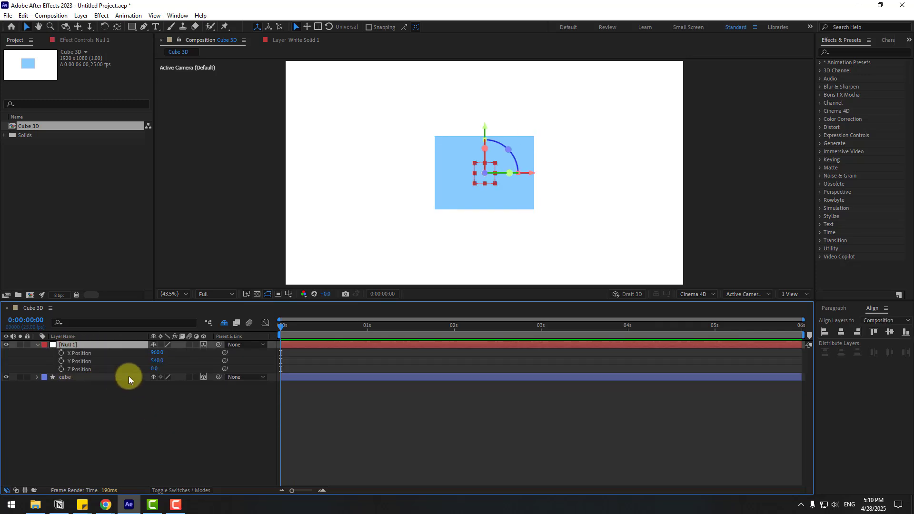
{"action": "left_click", "coordinate": [67, 379]}
{"action": "key", "text": "r"}
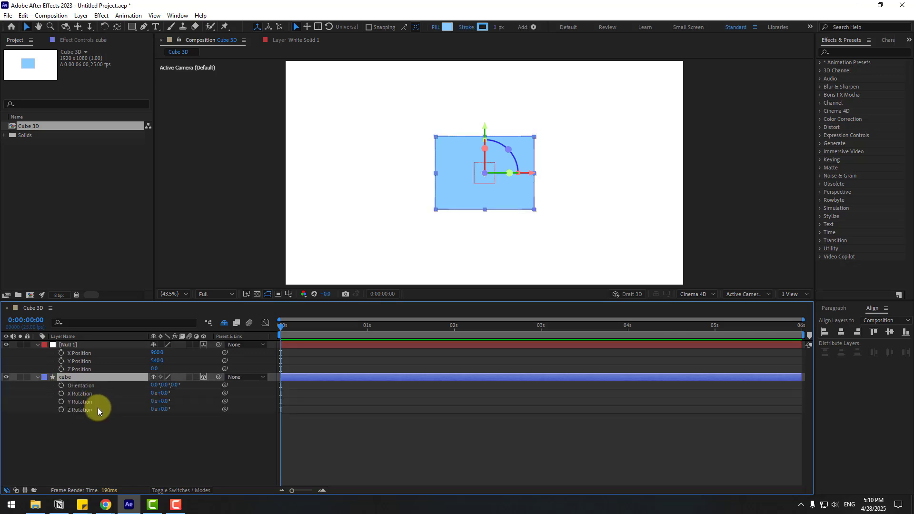
{"action": "left_click", "coordinate": [91, 431]}
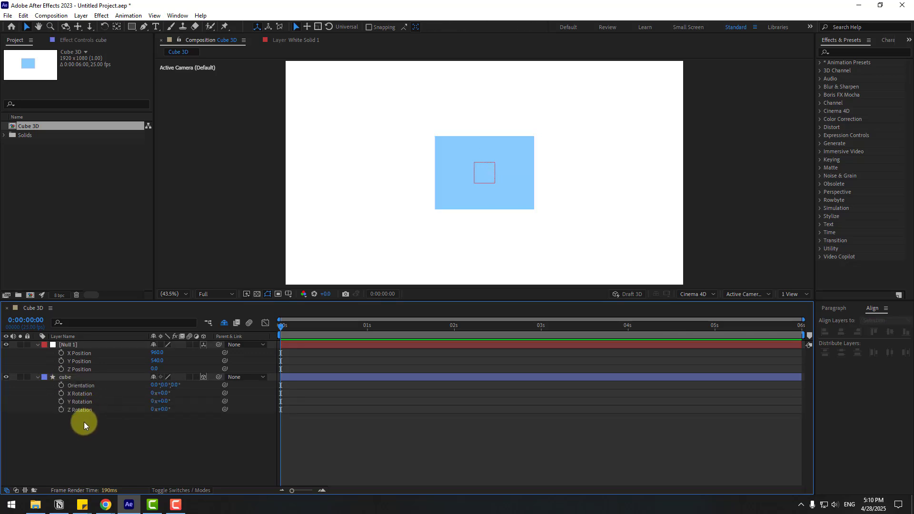
- Link the cube's X, Y and Z Rotation expressions to Null 1's X, Y and Z Position
{"action": "left_click", "coordinate": [61, 394], "text": "alt"}
{"action": "left_click_drag", "start_coordinate": [178, 401], "coordinate": [82, 355]}
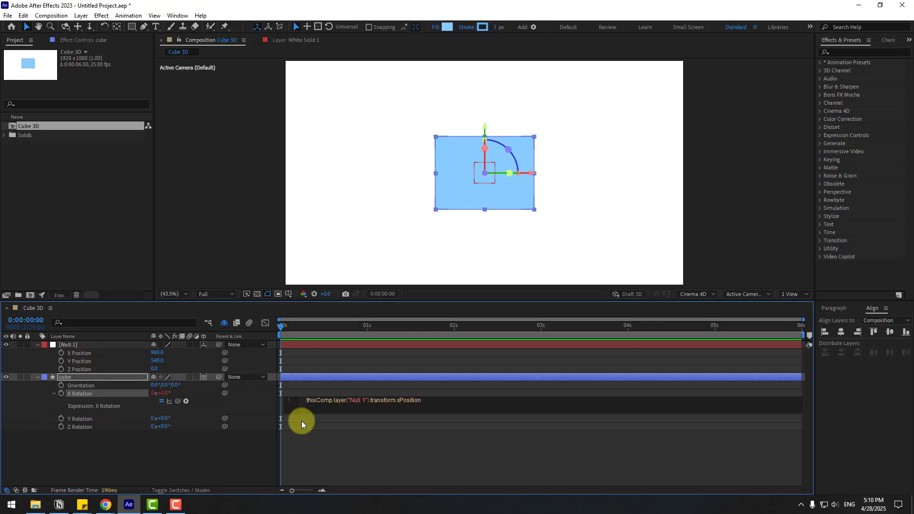
{"action": "left_click", "coordinate": [104, 464]}
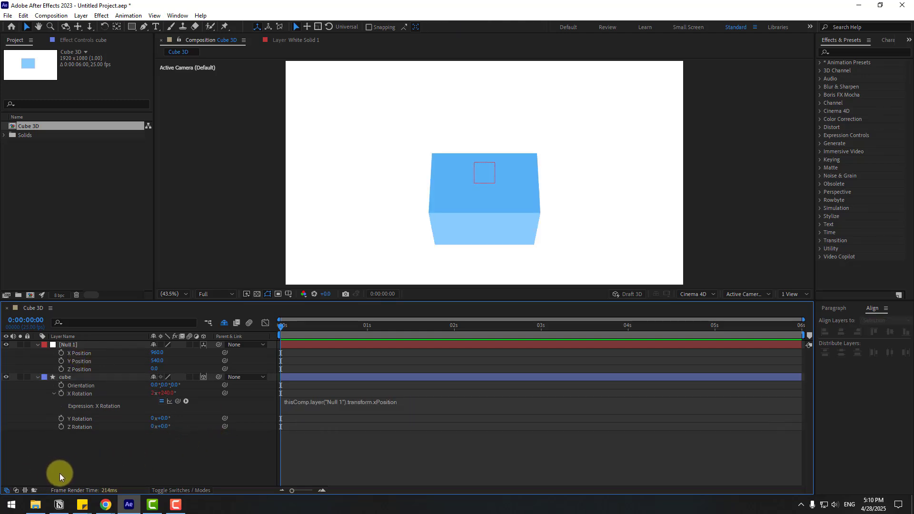
{"action": "left_click", "coordinate": [61, 419], "text": "alt"}
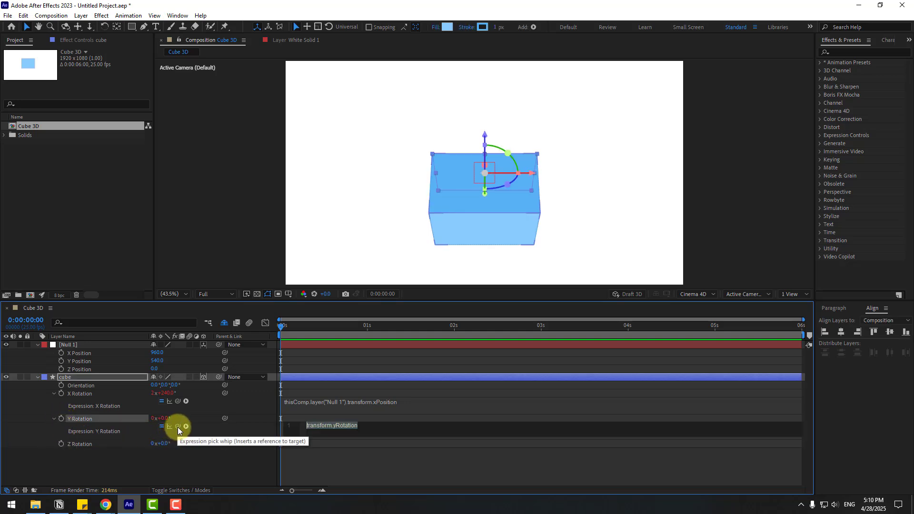
{"action": "left_click_drag", "start_coordinate": [178, 428], "coordinate": [70, 364]}
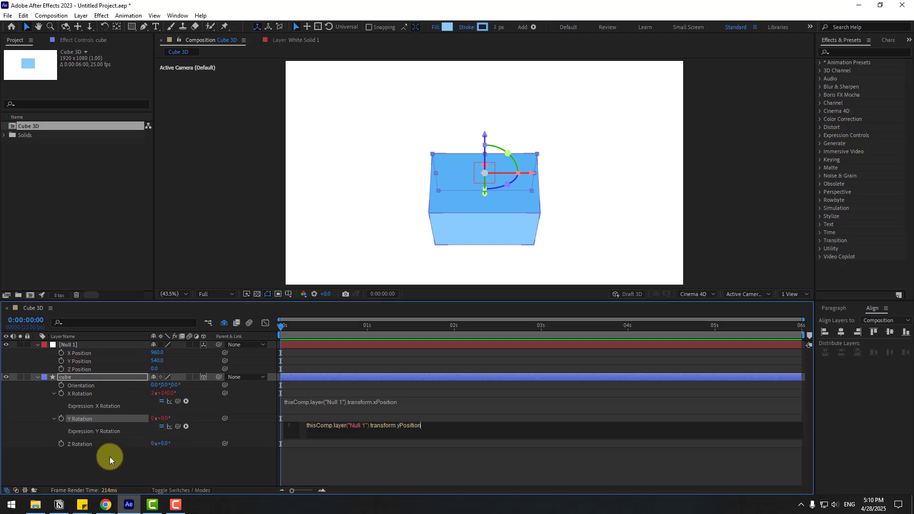
{"action": "left_click", "coordinate": [98, 465]}
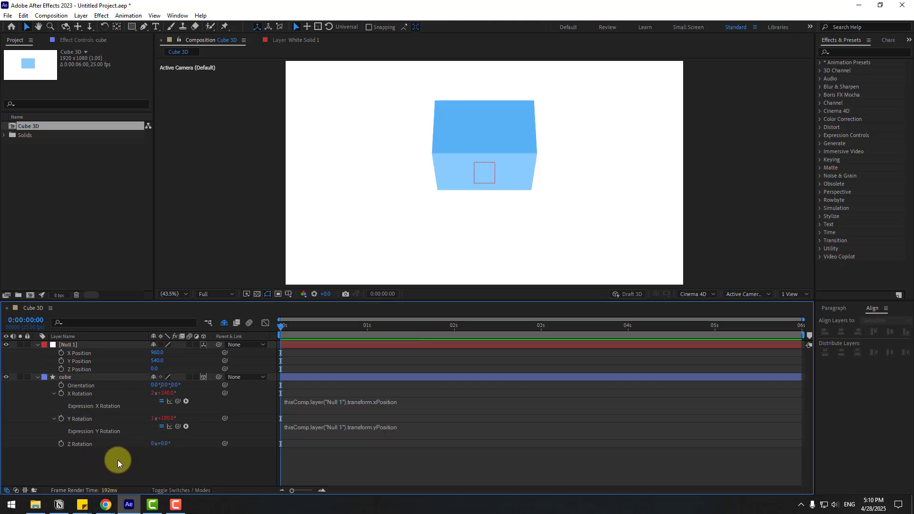
{"action": "left_click", "coordinate": [62, 444], "text": "alt"}
{"action": "left_click_drag", "start_coordinate": [178, 452], "coordinate": [83, 368]}
{"action": "left_click", "coordinate": [33, 436]}
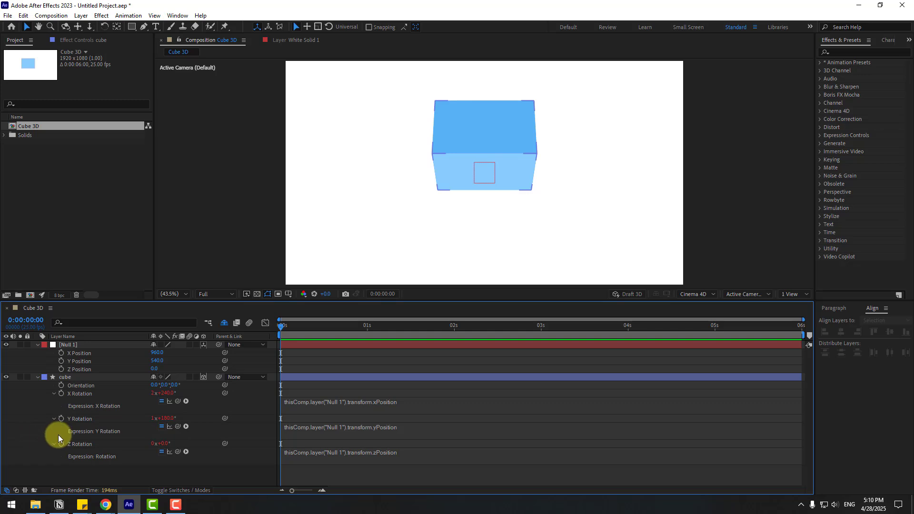
{"action": "left_click", "coordinate": [71, 345]}
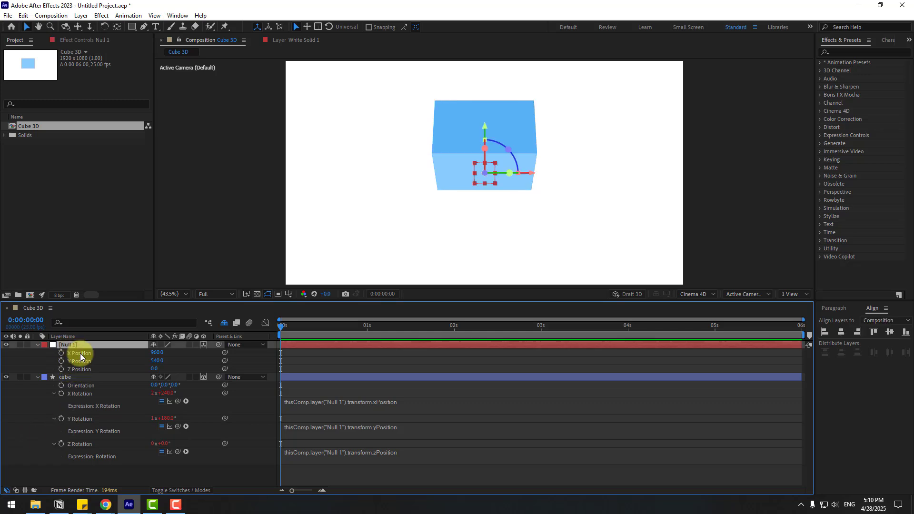
{"action": "left_click_drag", "start_coordinate": [157, 355], "coordinate": [218, 367]}
{"action": "left_click", "coordinate": [81, 373]}
{"action": "left_click", "coordinate": [62, 376]}
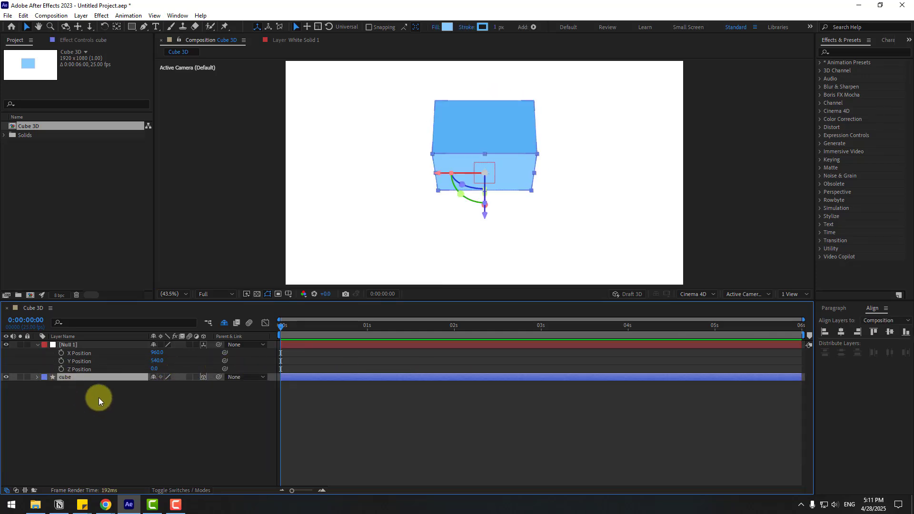
- Duplicate the cube into a three-by-three grid of nine cubes
{"action": "key", "text": "ctrl+d"}
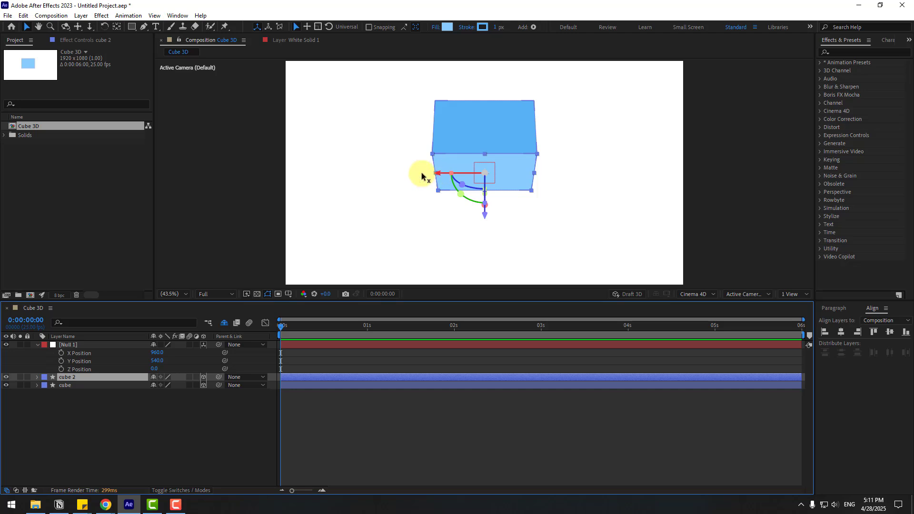
{"action": "left_click_drag", "start_coordinate": [422, 176], "coordinate": [586, 177]}
{"action": "key", "text": "ctrl+d"}
{"action": "left_click", "coordinate": [67, 394], "text": "shift"}
{"action": "key", "text": "ctrl+d"}
{"action": "left_click_drag", "start_coordinate": [484, 219], "coordinate": [470, 149]}
{"action": "key", "text": "ctrl+d"}
{"action": "scroll", "coordinate": [281, 217], "scroll_direction": "down", "scroll_amount": 2}
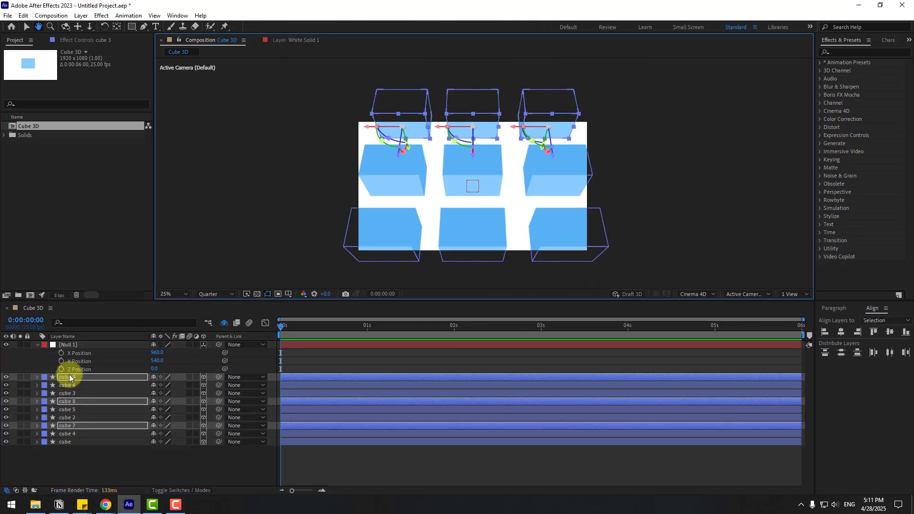
- Test the tilt by changing Null 1's X Position, undoing it, then changing its Z Position
{"action": "left_click", "coordinate": [67, 345]}
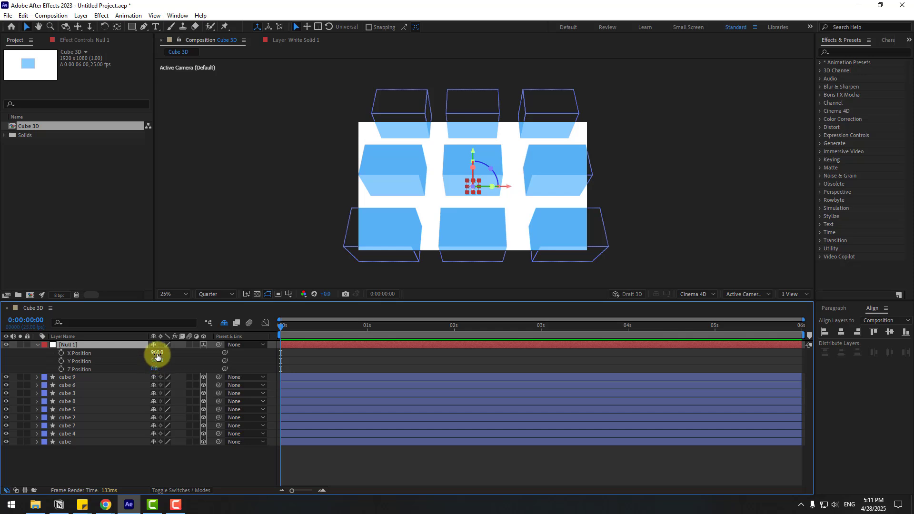
{"action": "left_click_drag", "start_coordinate": [157, 355], "coordinate": [218, 369]}
{"action": "key", "text": "ctrl+z"}
{"action": "key", "text": "ctrl+z"}
{"action": "left_click_drag", "start_coordinate": [155, 369], "coordinate": [231, 357]}
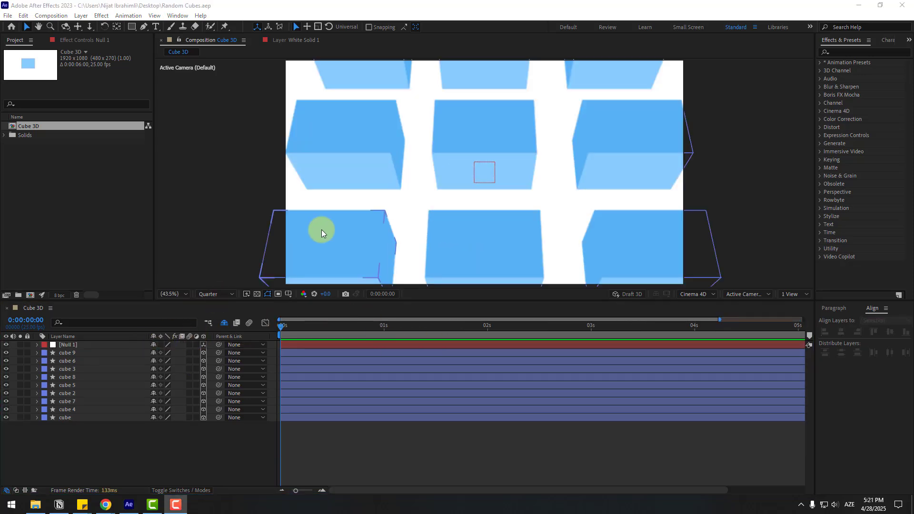
- Filter all cube layers to 'rotation z' and paste the random(-50,50) offset expression into cube 9's Z Rotation
{"action": "left_click", "coordinate": [484, 204]}
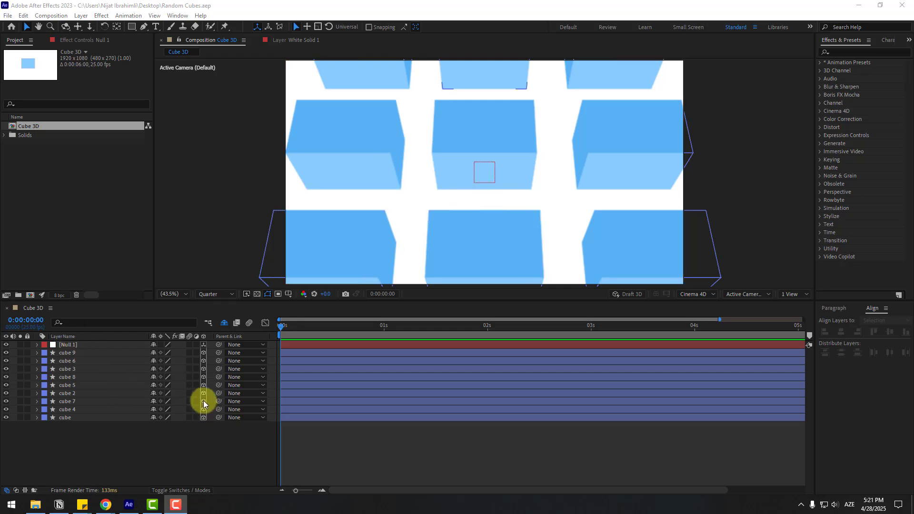
{"action": "left_click", "coordinate": [70, 354]}
{"action": "left_click", "coordinate": [70, 417], "text": "shift"}
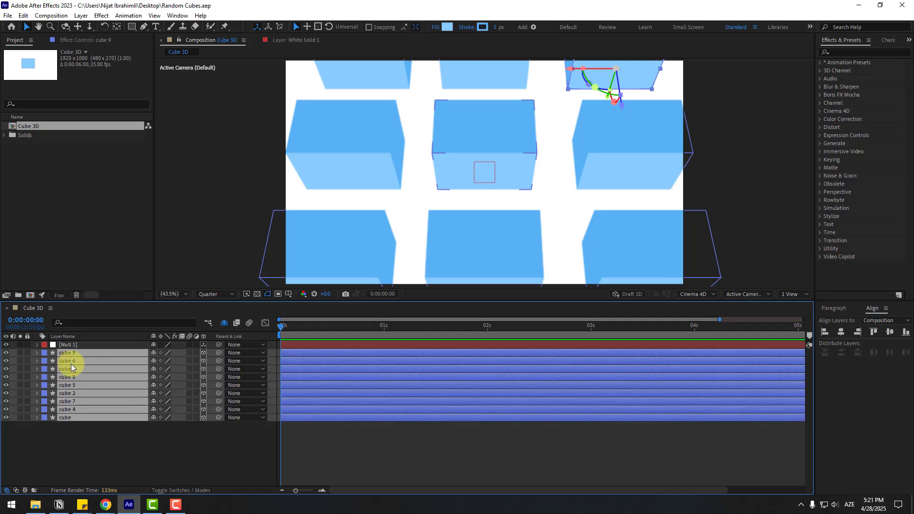
{"action": "left_click", "coordinate": [77, 324]}
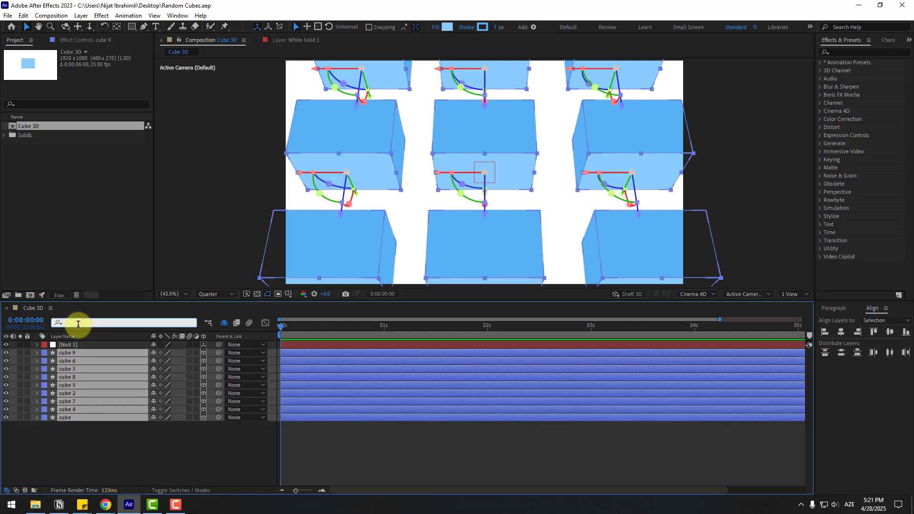
{"action": "type", "text": "rotati"}
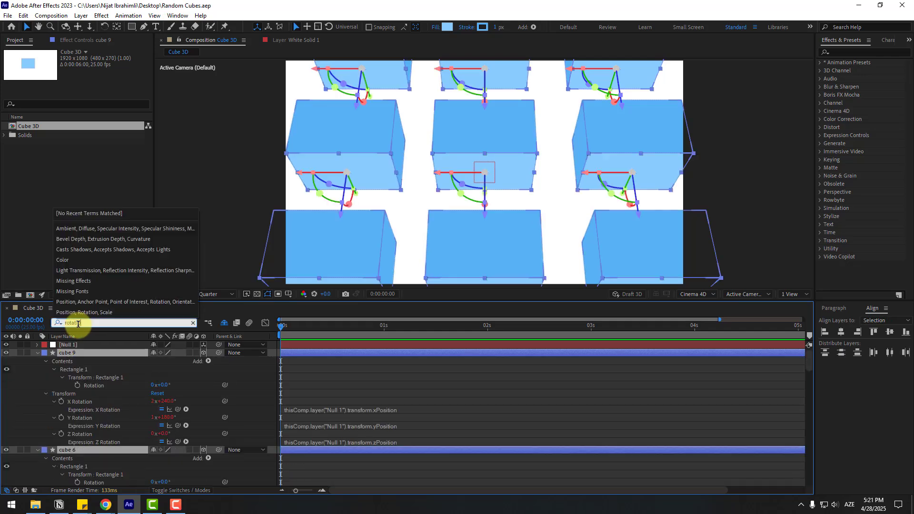
{"action": "type", "text": "on z"}
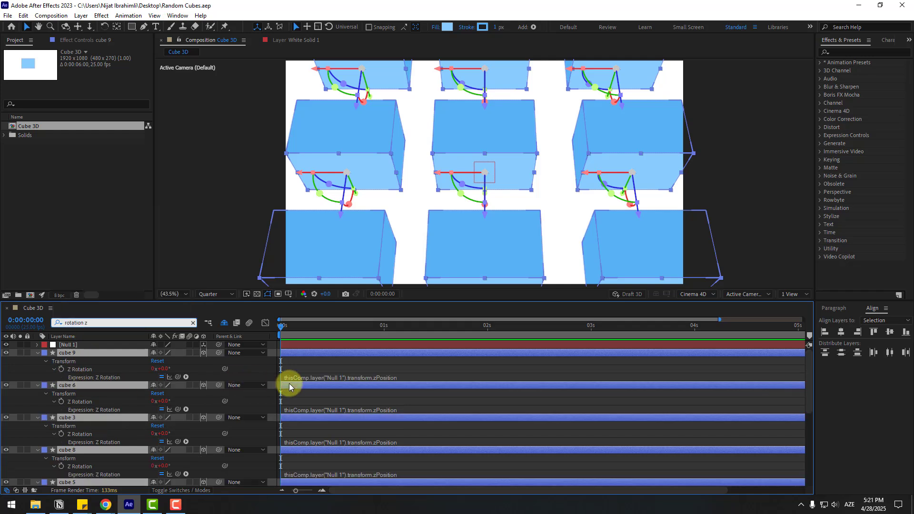
{"action": "left_click", "coordinate": [295, 379]}
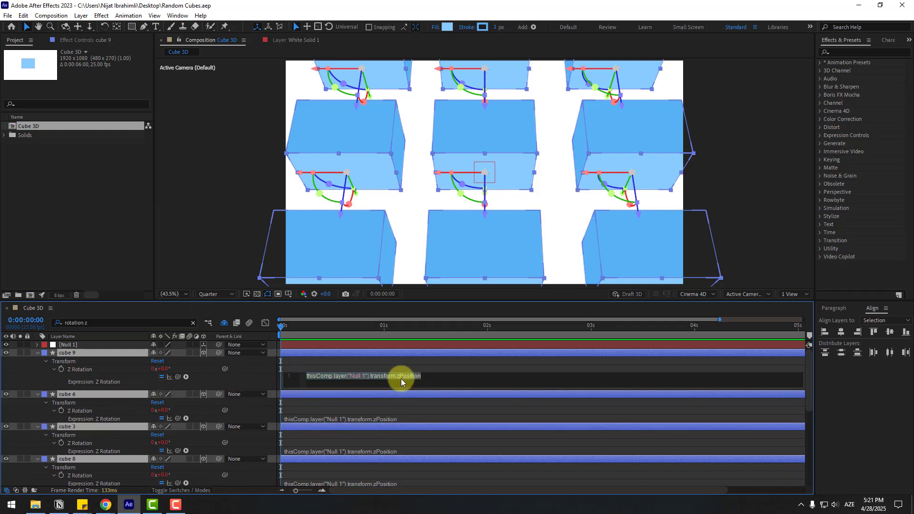
{"action": "type", "text": "offset = random(-50,50); thisComp.layer(\"Null 1\").transform.zPosition + offset"}
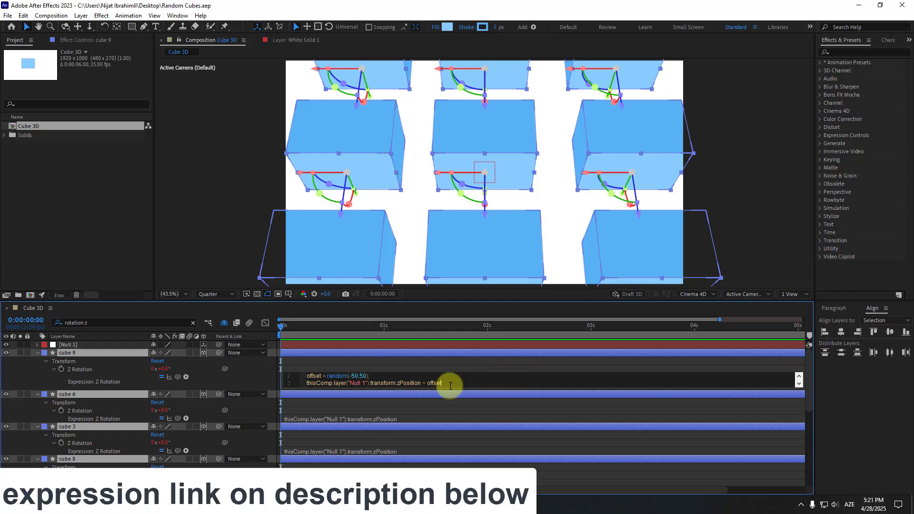
- Paste the seeded random-offset Z Rotation expression into cubes 6 and 3, setting cube 3's lower limit to -100
{"action": "left_click", "coordinate": [355, 370]}
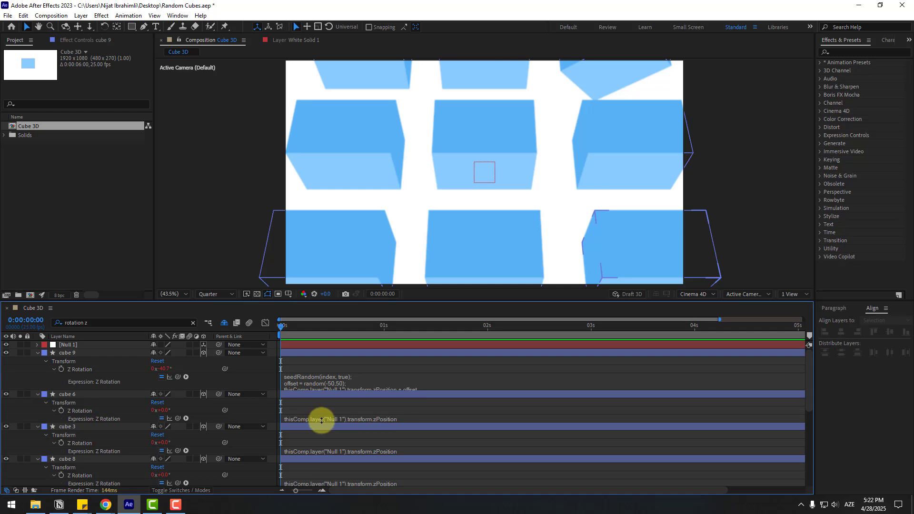
{"action": "left_click", "coordinate": [322, 420]}
{"action": "key", "text": "ctrl+a"}
{"action": "type", "text": "seedRandom(index, true); offset = random(-50,50); thisComp.layer(\"Null 1\").transform.zPosition + offset"}
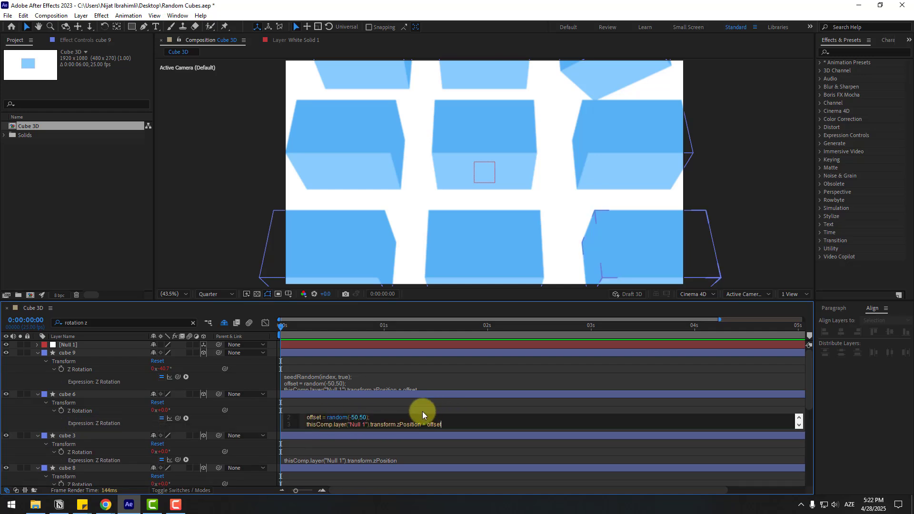
{"action": "left_click", "coordinate": [422, 411]}
{"action": "scroll", "coordinate": [425, 426], "scroll_direction": "down", "scroll_amount": 2}
{"action": "left_click", "coordinate": [380, 411]}
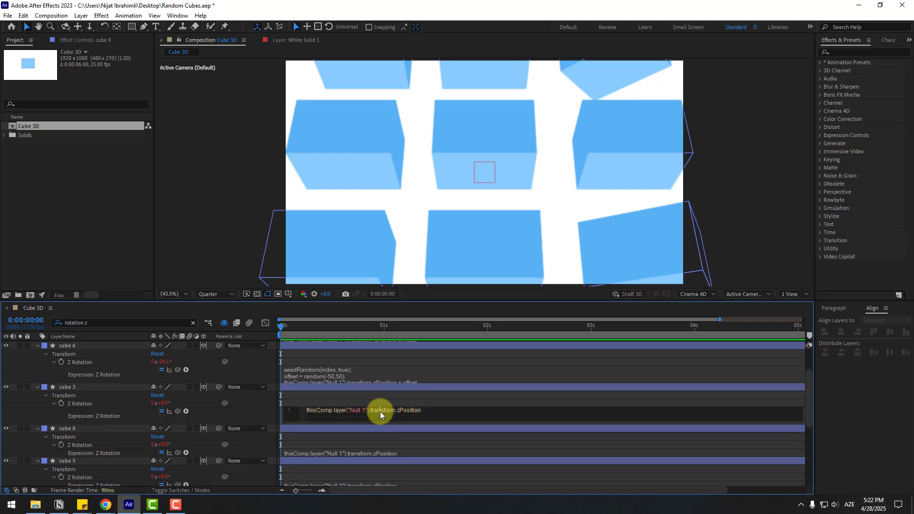
{"action": "key", "text": "ctrl+a"}
{"action": "type", "text": "seedRandom(index, true); offset = random(-50,50); thisComp.layer(\"Null 1\").transform.zPosition + offset"}
{"action": "double_click", "coordinate": [354, 411]}
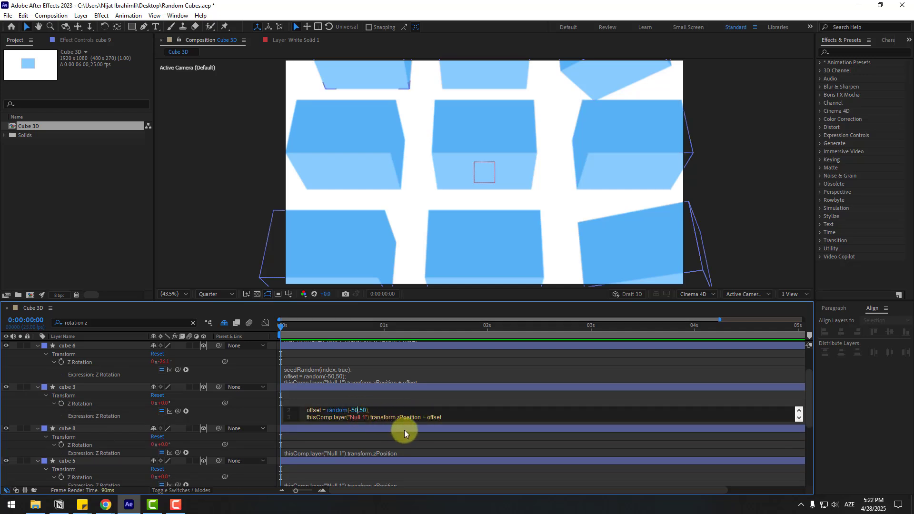
{"action": "type", "text": "100"}
{"action": "left_click", "coordinate": [381, 404]}
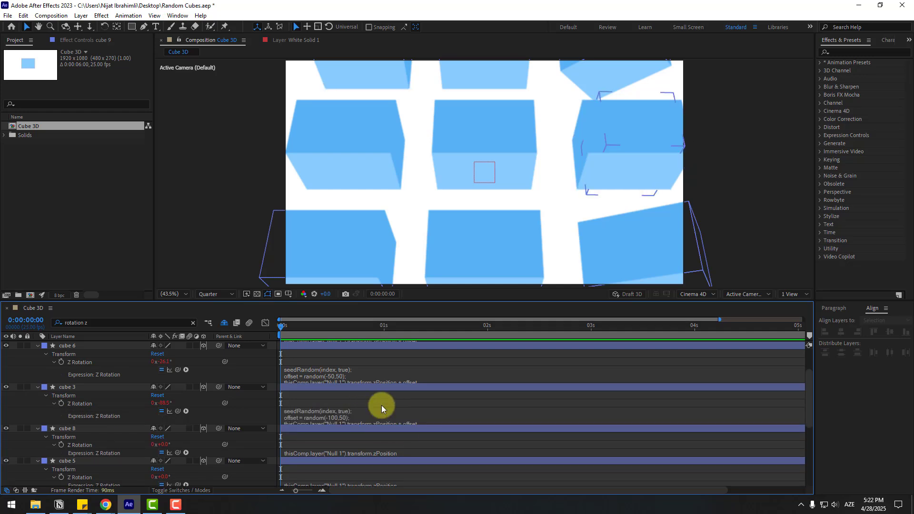
- Apply the same random-offset Z Rotation expression to cubes 5 and 8
{"action": "scroll", "coordinate": [387, 409], "scroll_direction": "down", "scroll_amount": 3}
{"action": "left_click", "coordinate": [361, 413]}
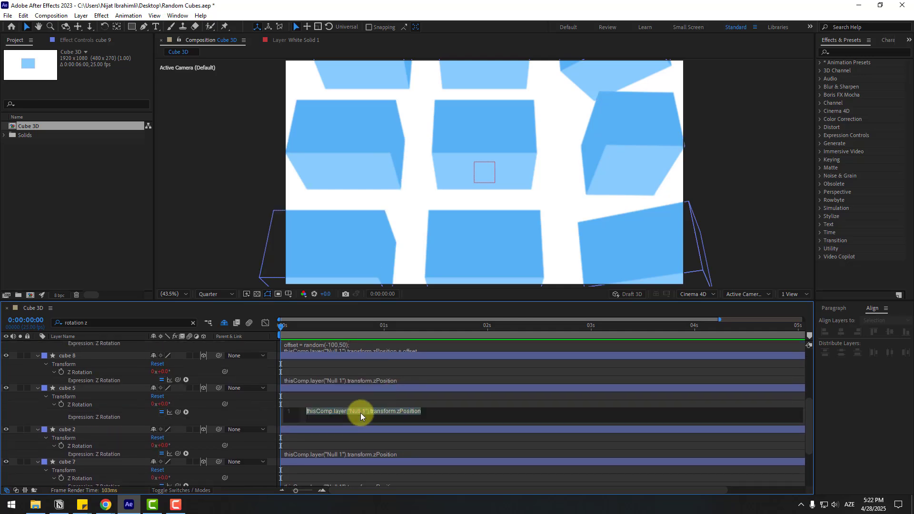
{"action": "key", "text": "ctrl+a"}
{"action": "type", "text": "seedRandom(index, true); offset = random(-50,50); thisComp.layer(\"Null 1\").transform.zPosition + offset"}
{"action": "left_click", "coordinate": [360, 381]}
{"action": "key", "text": "ctrl+a"}
{"action": "type", "text": "seedRandom(index, true); offset = random(-50,50); thisComp.layer(\"Null 1\").transform.zPosition + offset"}
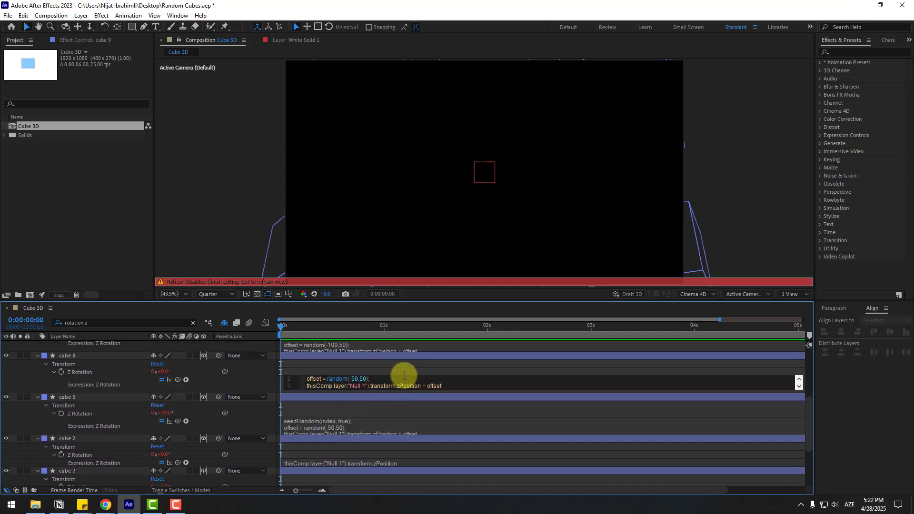
{"action": "left_click", "coordinate": [403, 373]}
- Apply the same random-offset Z Rotation expression to cubes 2, 7 and 4
{"action": "scroll", "coordinate": [393, 418], "scroll_direction": "down", "scroll_amount": 4}
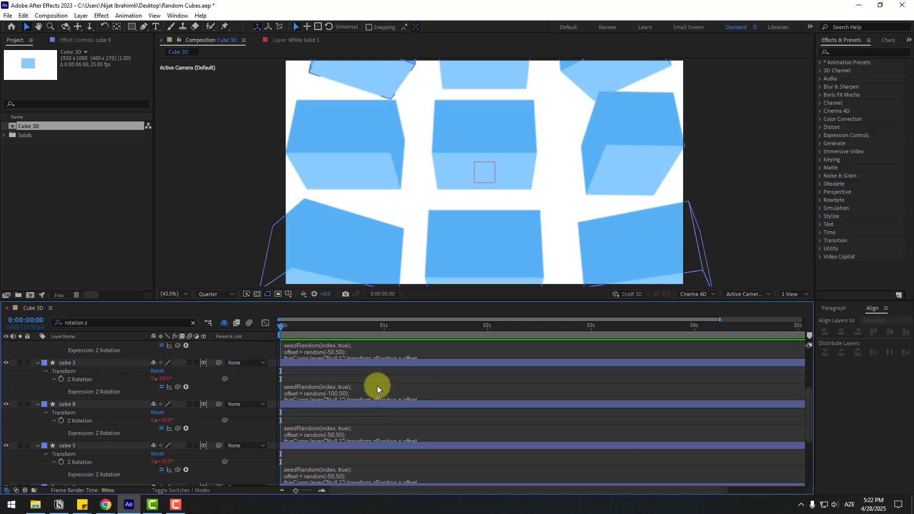
{"action": "left_click", "coordinate": [371, 390]}
{"action": "key", "text": "ctrl+a"}
{"action": "type", "text": "seedRandom(index, true); offset = random(-50,50); thisComp.layer(\"Null 1\").transform.zPosition + offset"}
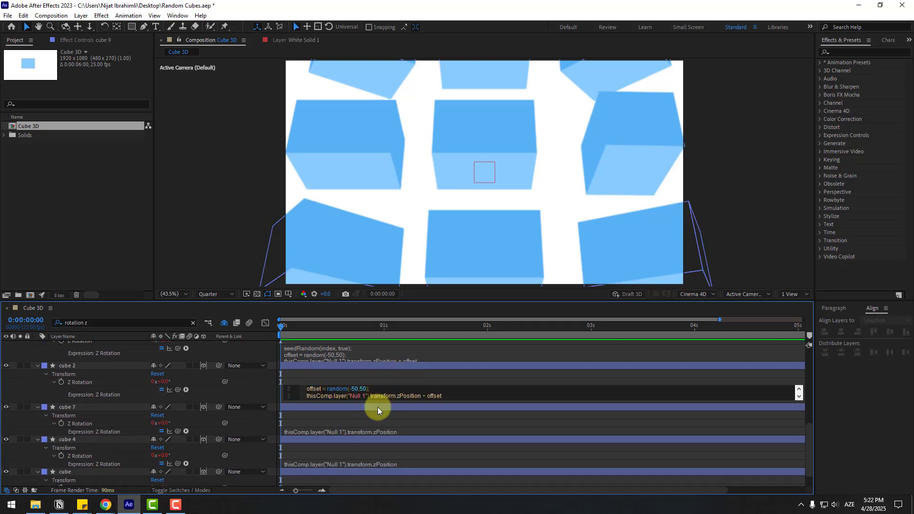
{"action": "left_click", "coordinate": [370, 432]}
{"action": "key", "text": "ctrl+a"}
{"action": "type", "text": "seedRandom(index, true); offset = random(-50,50); thisComp.layer(\"Null 1\").transform.zPosition + offset"}
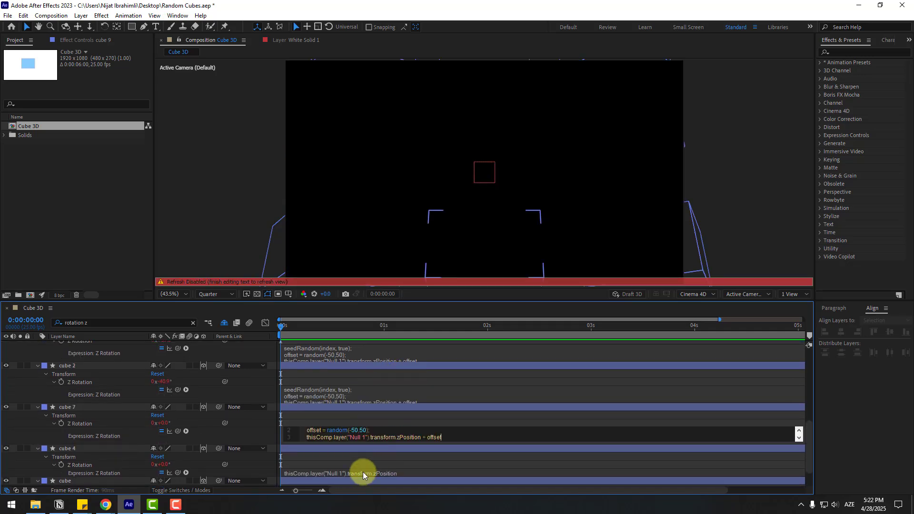
{"action": "left_click", "coordinate": [364, 473]}
{"action": "key", "text": "ctrl+a"}
{"action": "type", "text": "seedRandom(index, true); offset = random(-50,50); thisComp.layer(\"Null 1\").transform.zPosition + offset"}
{"action": "left_click", "coordinate": [387, 449]}
{"action": "scroll", "coordinate": [396, 446], "scroll_direction": "down", "scroll_amount": 1}
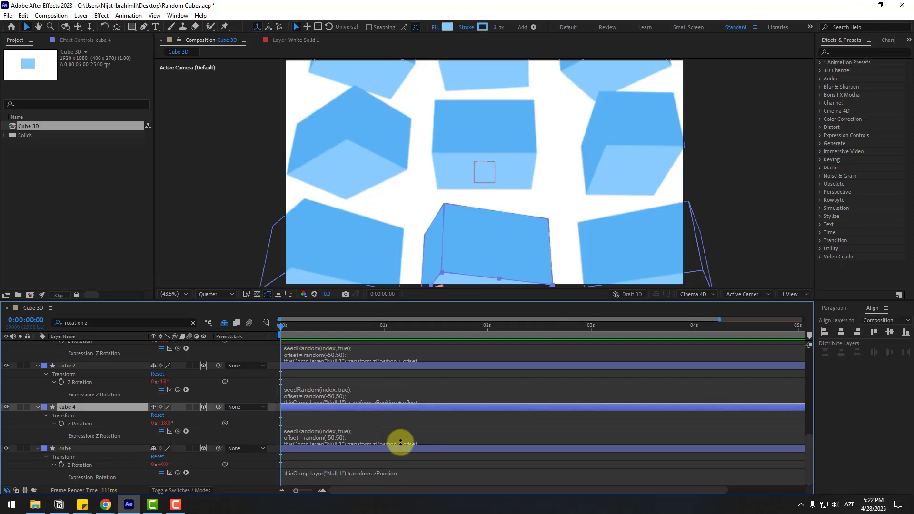
{"action": "scroll", "coordinate": [389, 411], "scroll_direction": "up", "scroll_amount": 5}
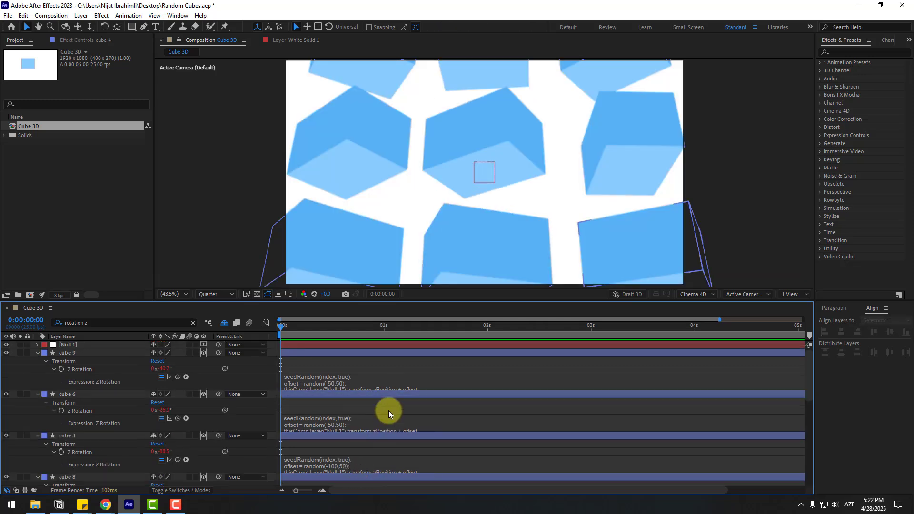
- Show Null 1's Position properties and test-scrub Z Position to watch the cubes turn
{"action": "left_click", "coordinate": [64, 345]}
{"action": "key", "text": "p"}
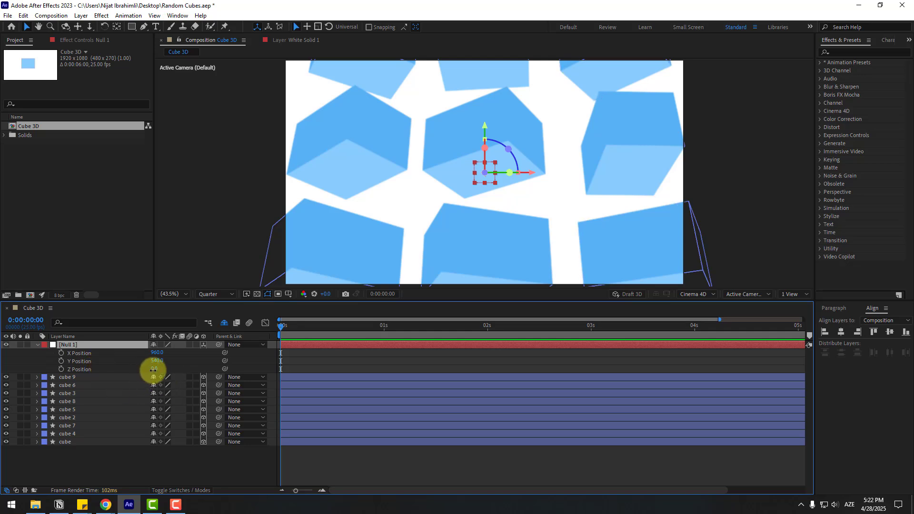
{"action": "left_click_drag", "start_coordinate": [153, 369], "coordinate": [311, 344]}
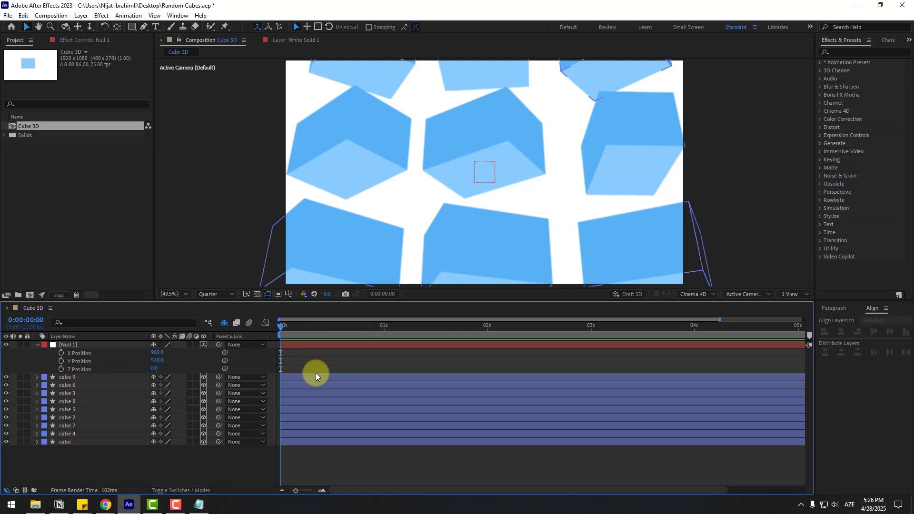
{"action": "key", "text": "minus"}
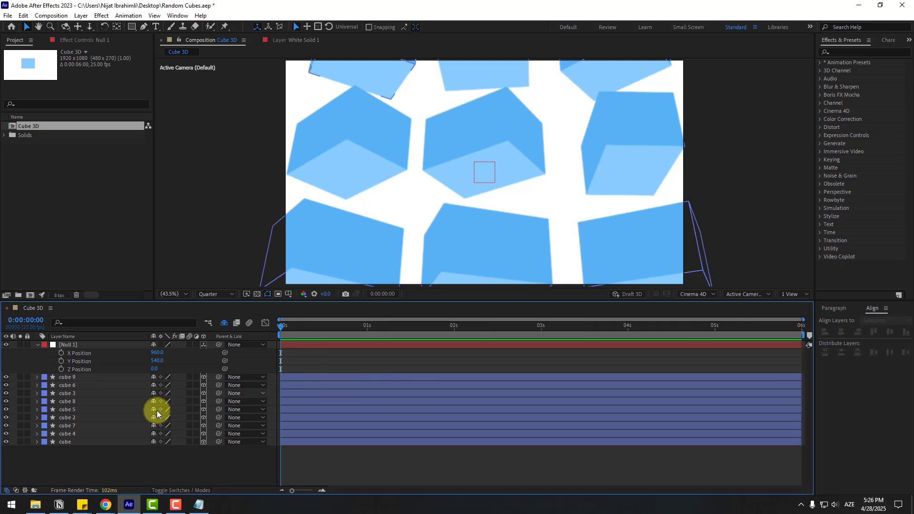
- Keyframe Z Position from 0 at 0s to 300 near 5:24, then preview the rotation
{"action": "left_click", "coordinate": [60, 370]}
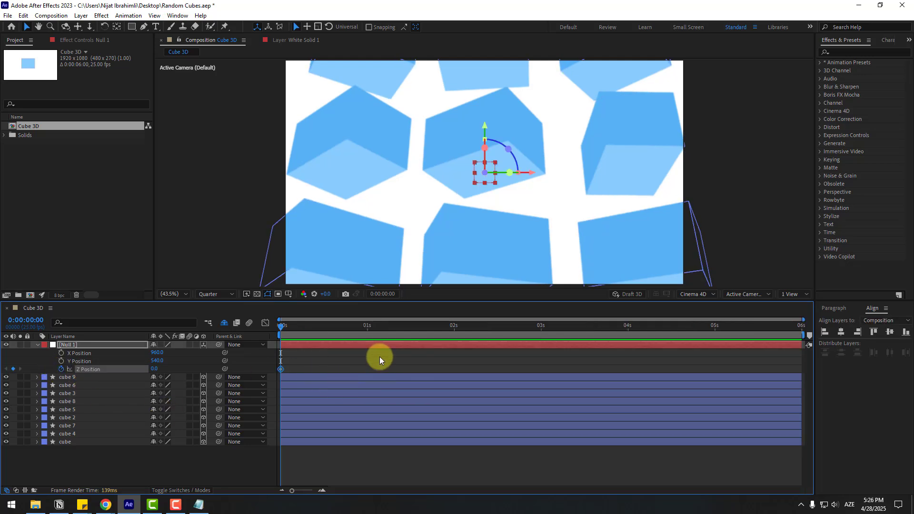
{"action": "left_click", "coordinate": [774, 326]}
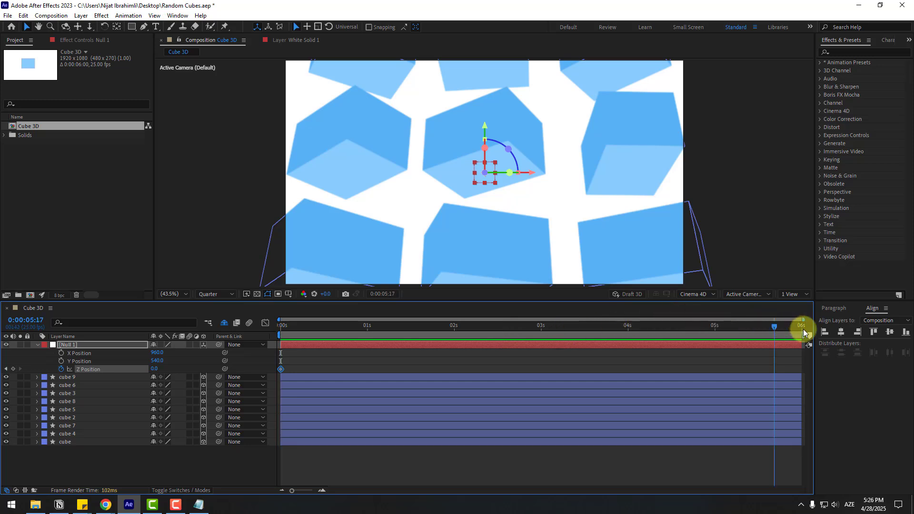
{"action": "mouse_move", "coordinate": [153, 371]}
{"action": "left_mouse_down"}
{"action": "mouse_move", "coordinate": [383, 342]}
{"action": "mouse_move", "coordinate": [149, 351]}
{"action": "mouse_move", "coordinate": [157, 371]}
{"action": "left_mouse_up"}
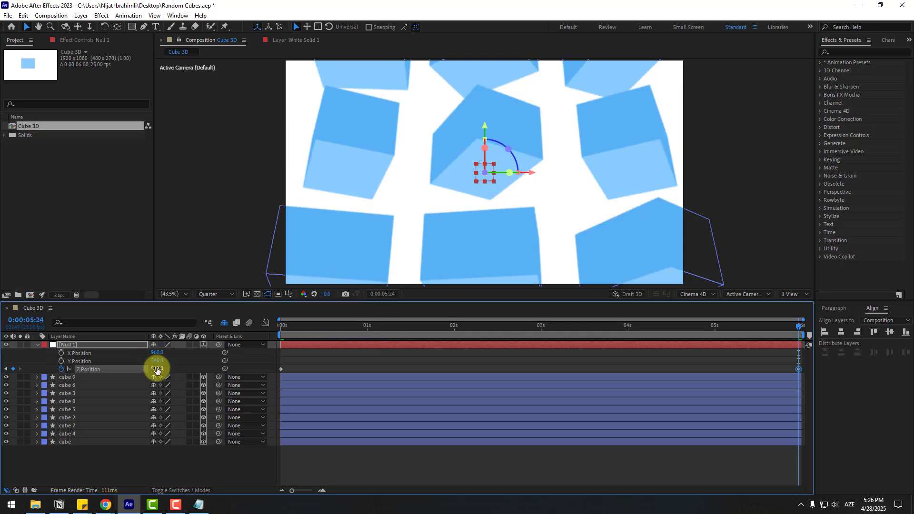
{"action": "type", "text": "300"}
{"action": "left_click", "coordinate": [267, 468]}
{"action": "key", "text": "space"}
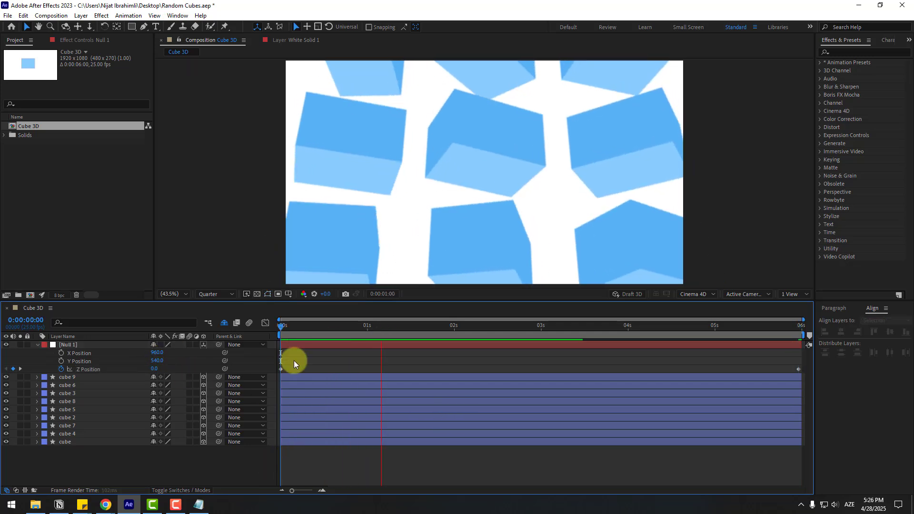
{"action": "key", "text": "space"}
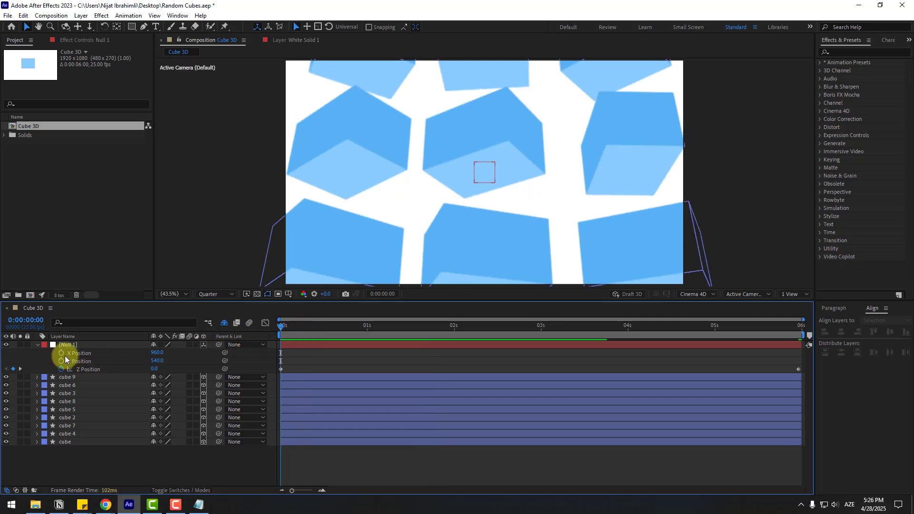
- Keyframe Null 1's X Position from 960 at 0s to about 1197 at 5:24, then preview
{"action": "left_click", "coordinate": [62, 354]}
{"action": "left_click_drag", "start_coordinate": [439, 327], "coordinate": [802, 331]}
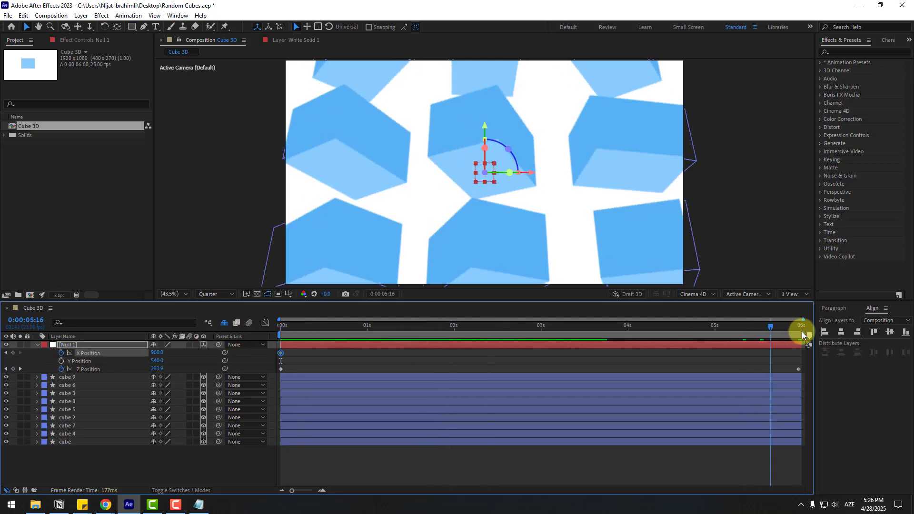
{"action": "left_click_drag", "start_coordinate": [153, 353], "coordinate": [251, 333]}
{"action": "left_click", "coordinate": [460, 459]}
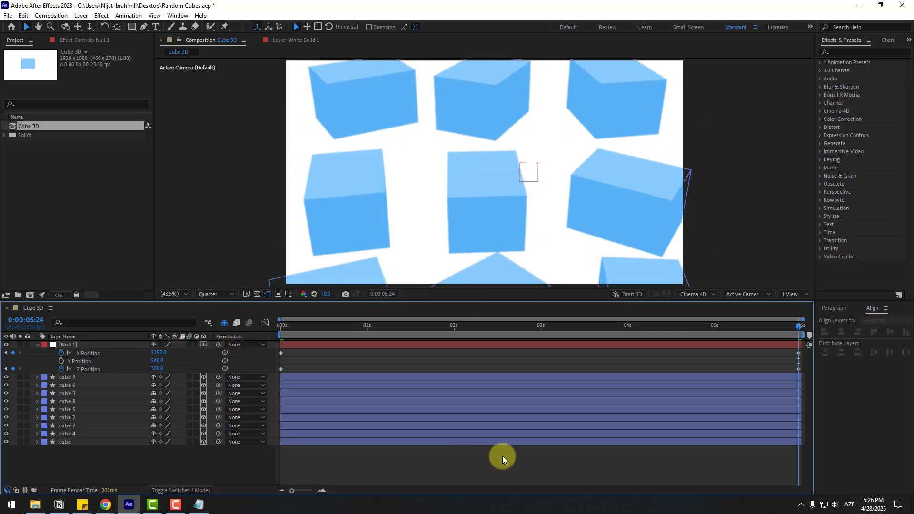
{"action": "key", "text": "space"}
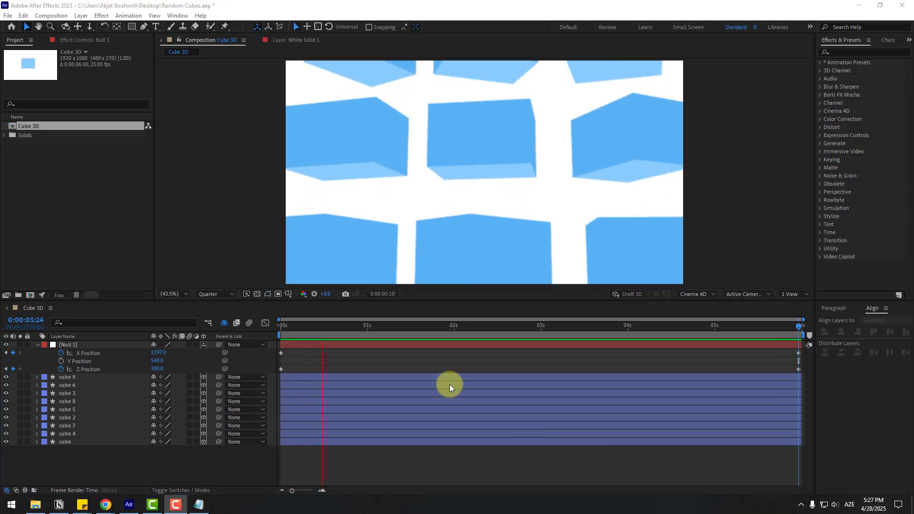